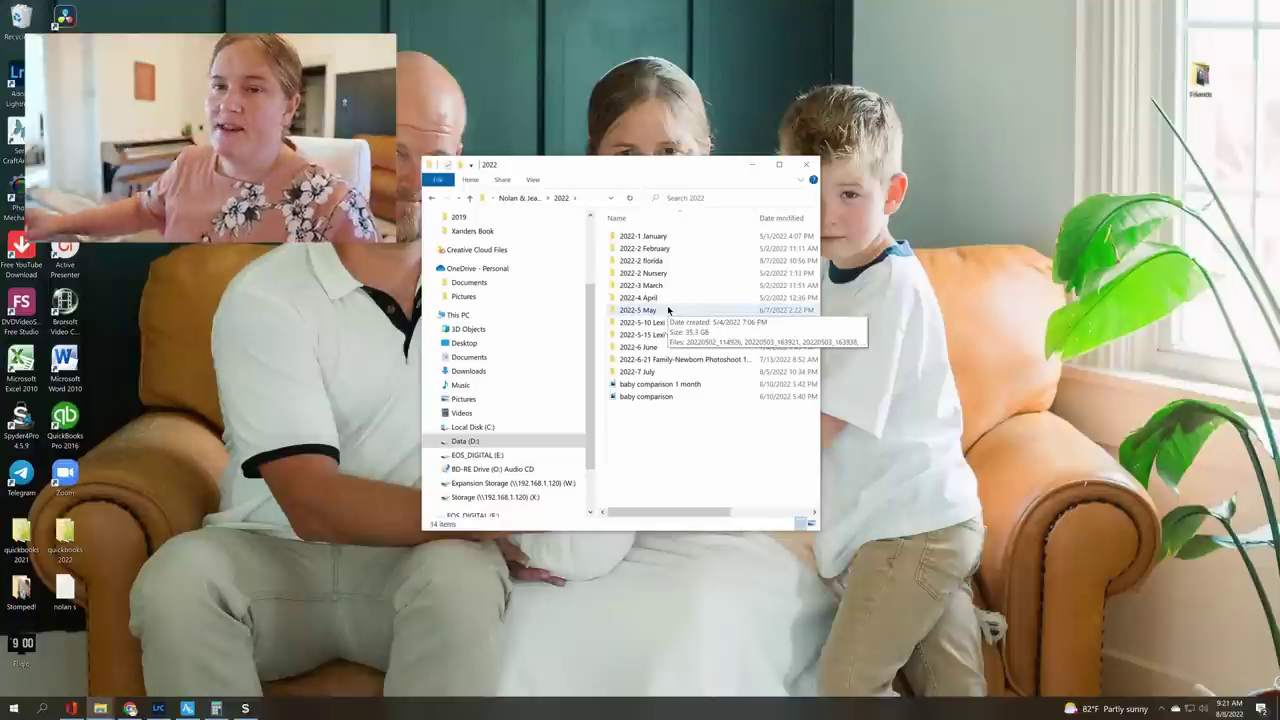
Look through the 2022-1 January and 2022-3 March photo folders, returning to the 2022 folder after each
double_click(672, 239)
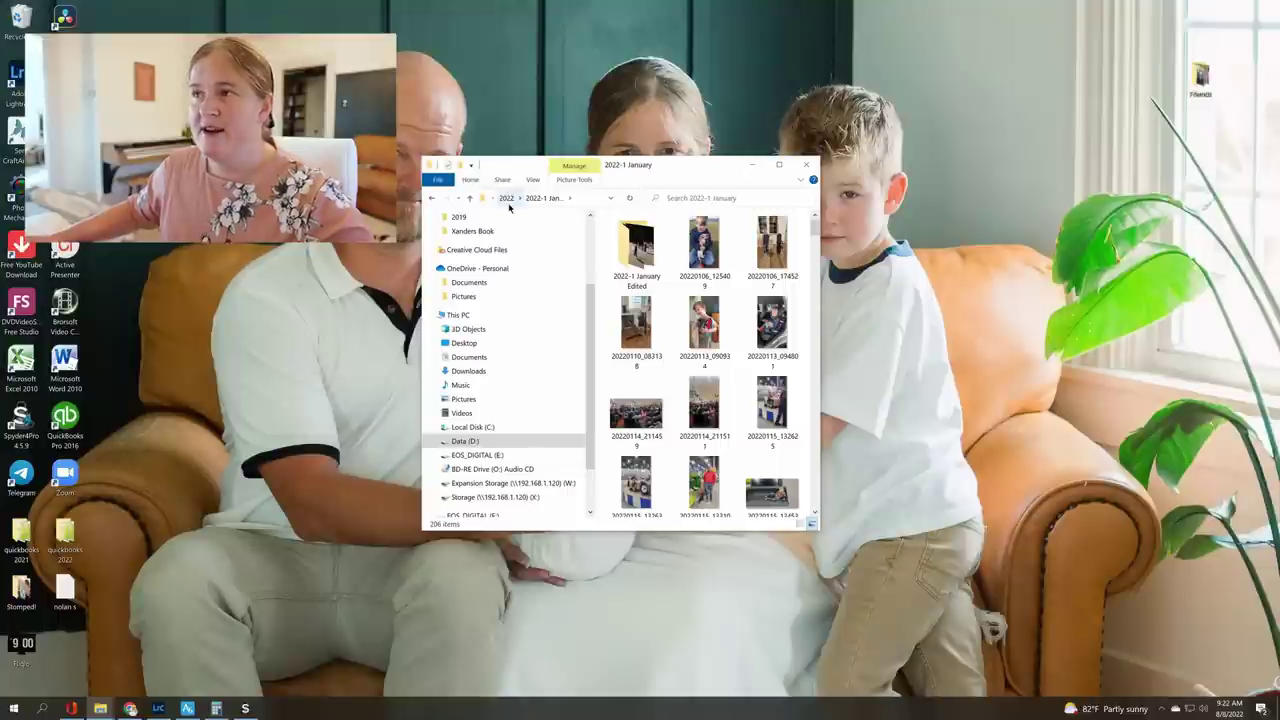
click(507, 199)
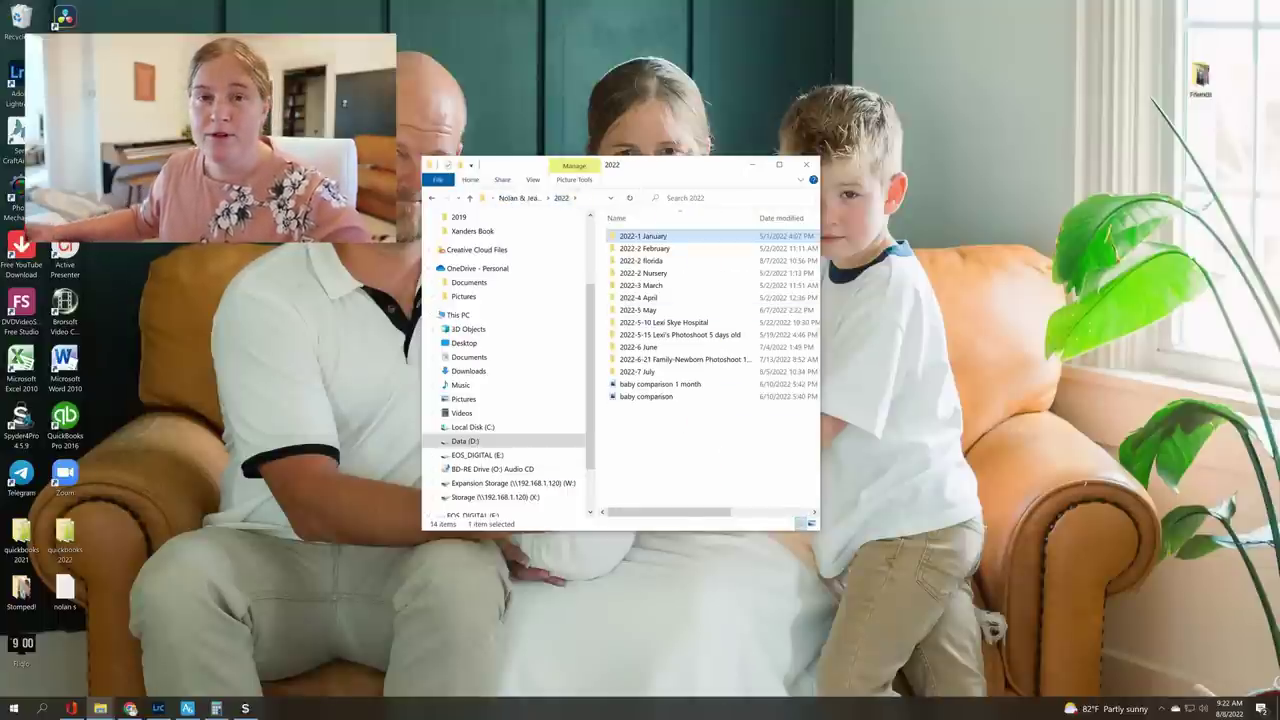
double_click(705, 287)
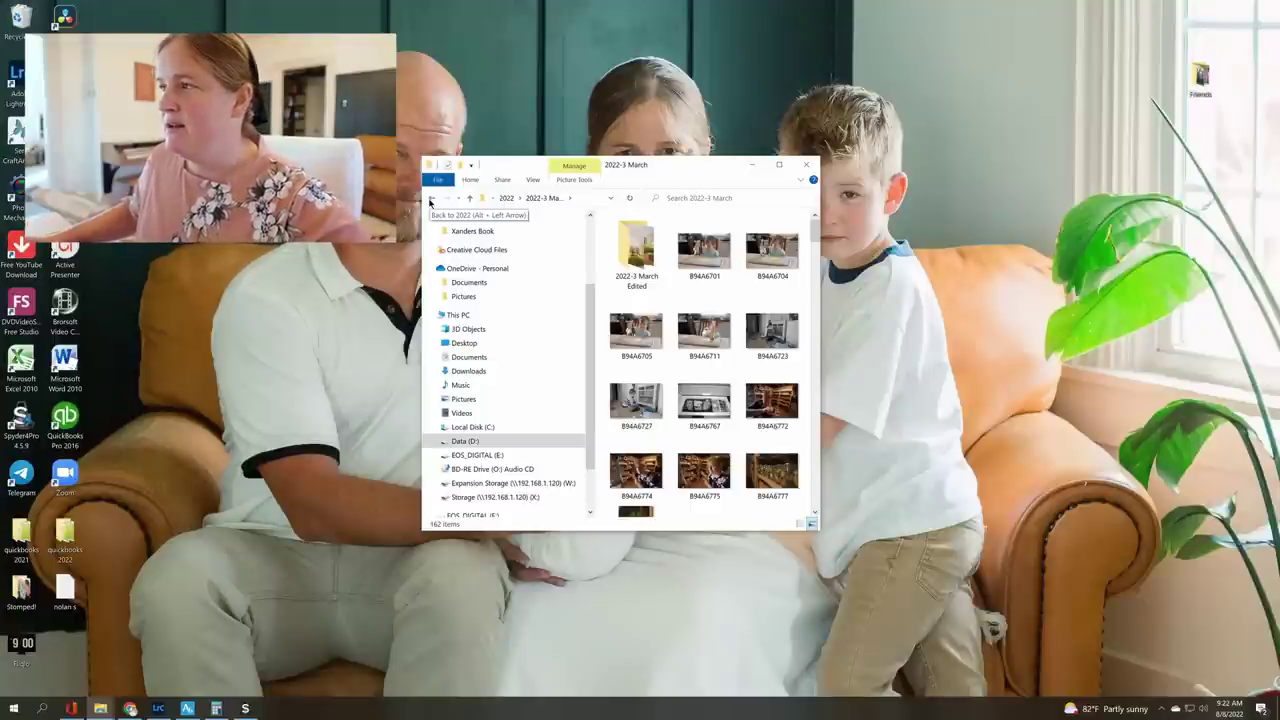
click(432, 198)
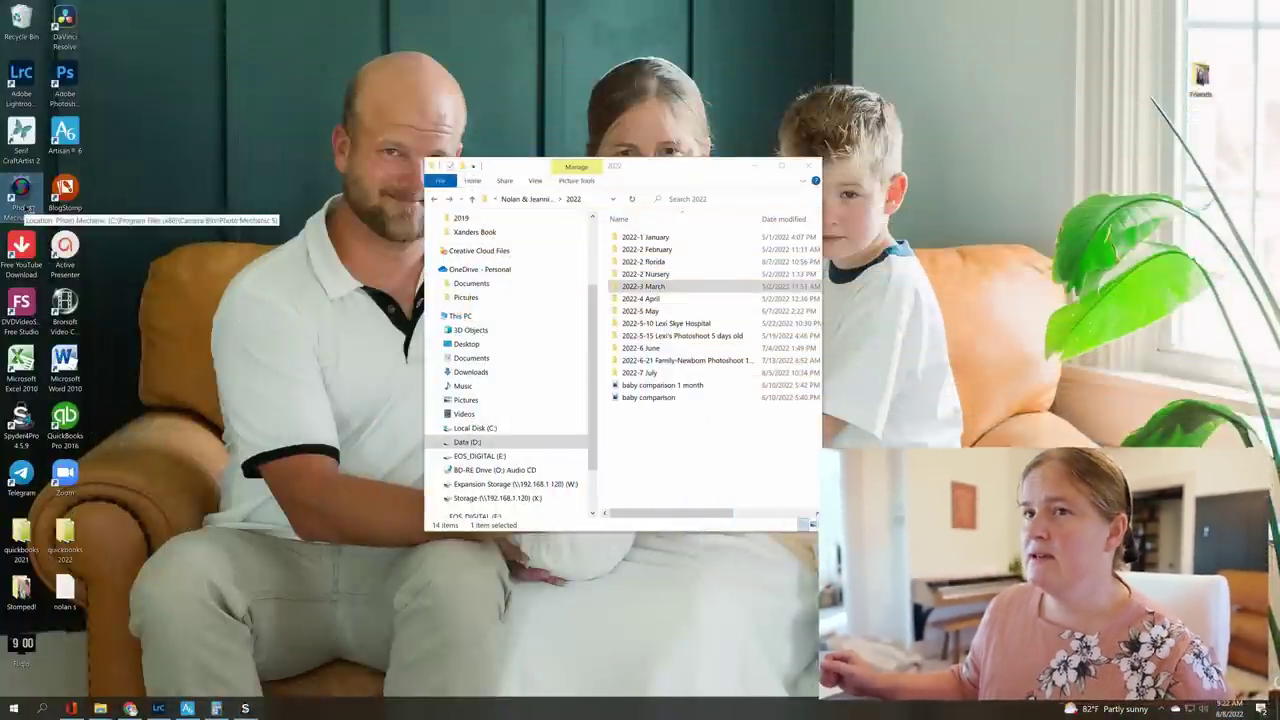
Launch Photo Mechanic and open the 2022-7 July folder from the 2022 folder as a contact sheet
double_click(28, 207)
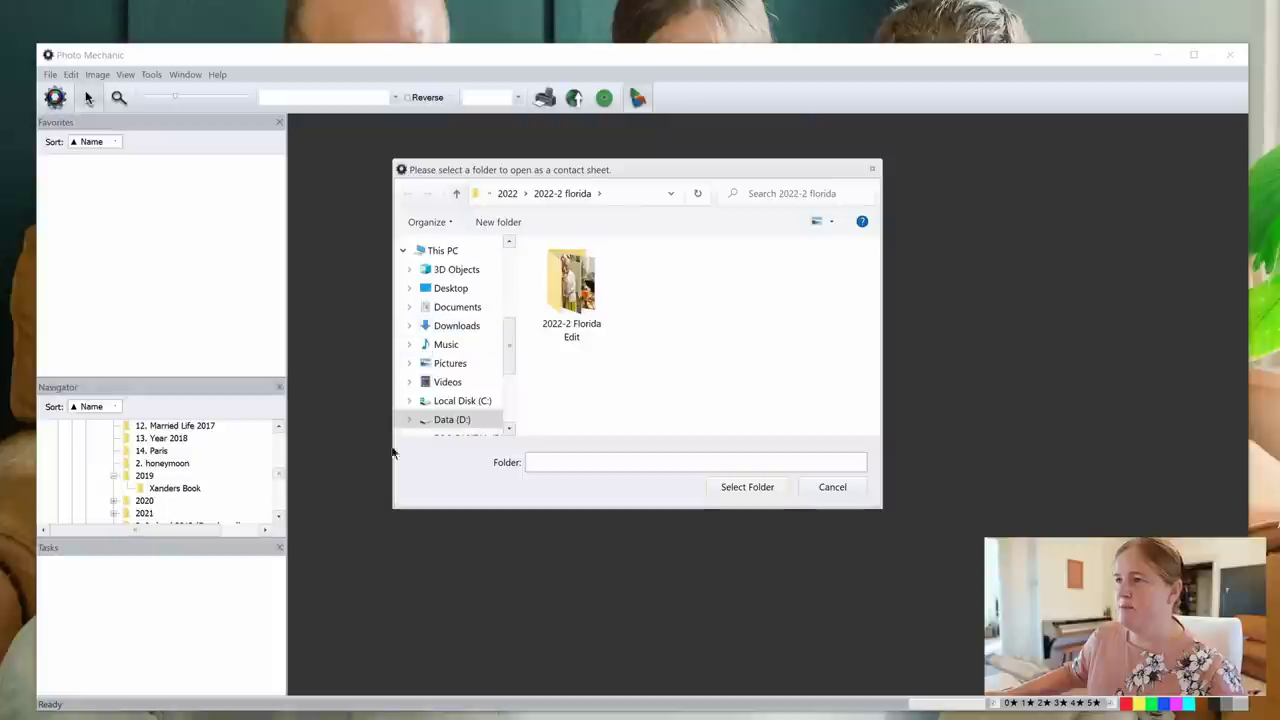
click(507, 193)
scroll(650, 330, down, 1)
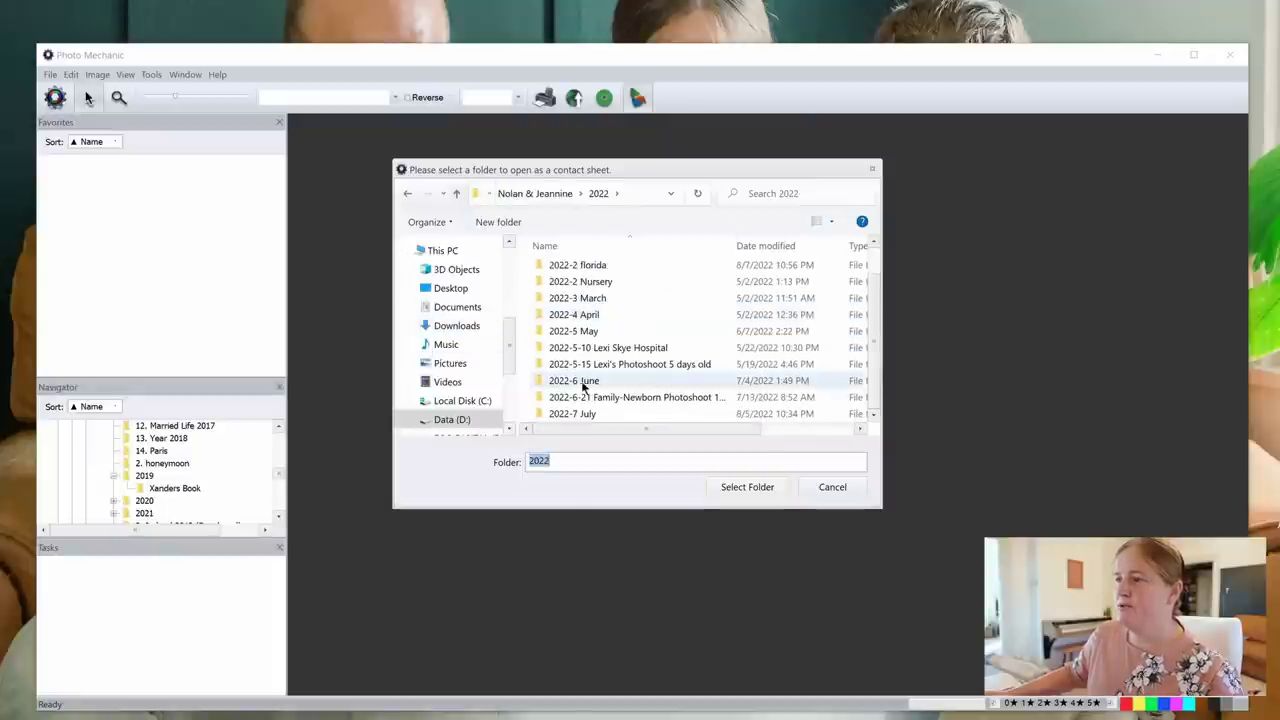
double_click(586, 414)
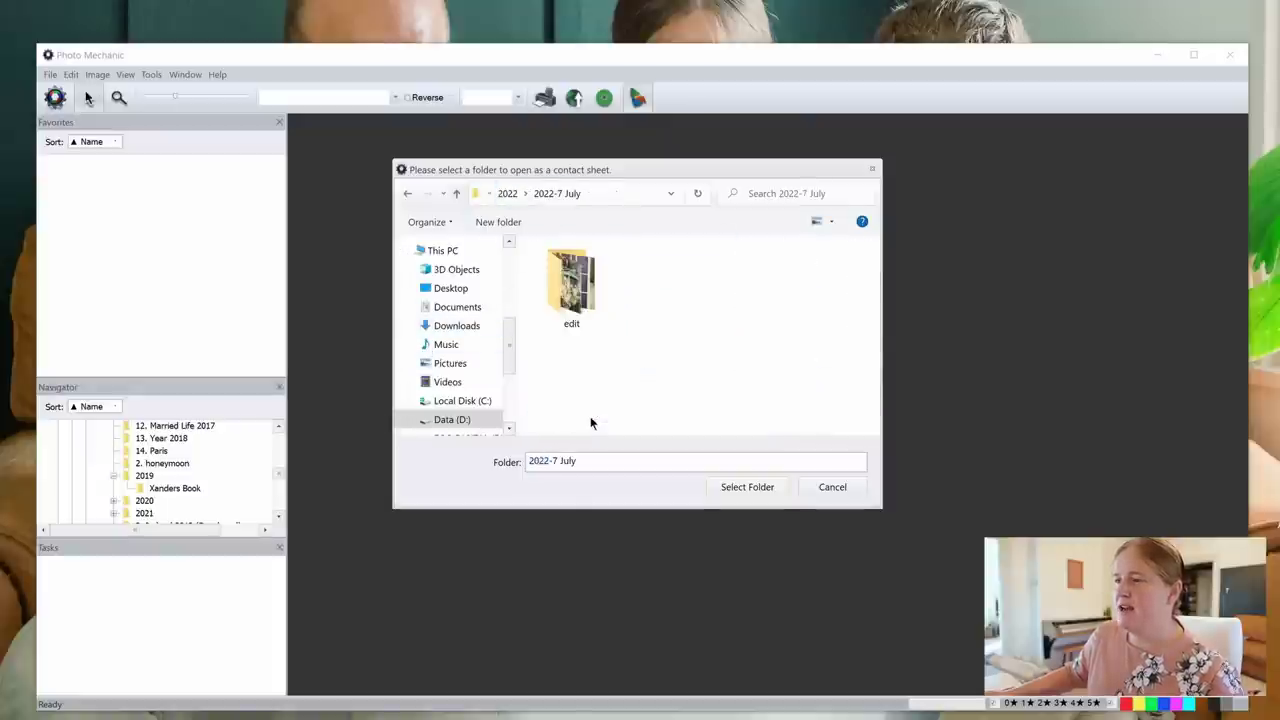
click(745, 487)
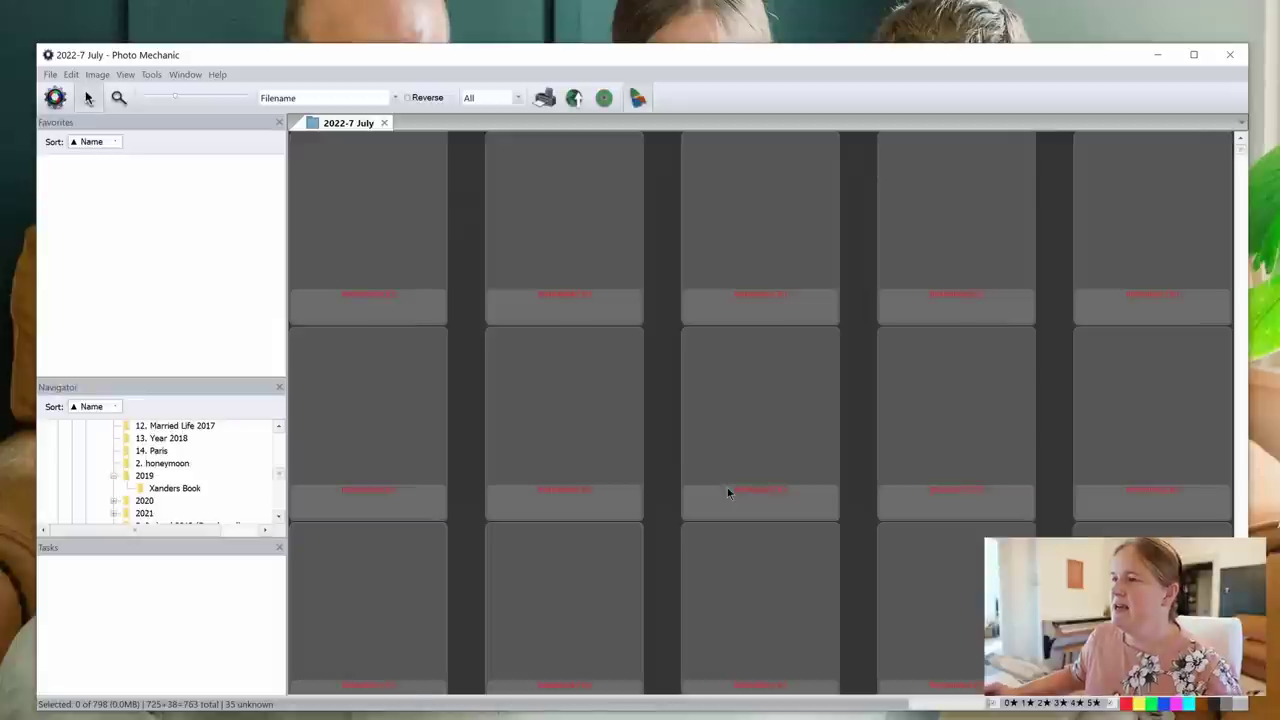
Examine the July contact sheet for bursts of near-identical shots, ending back at the first rows
scroll(517, 203, down, 9)
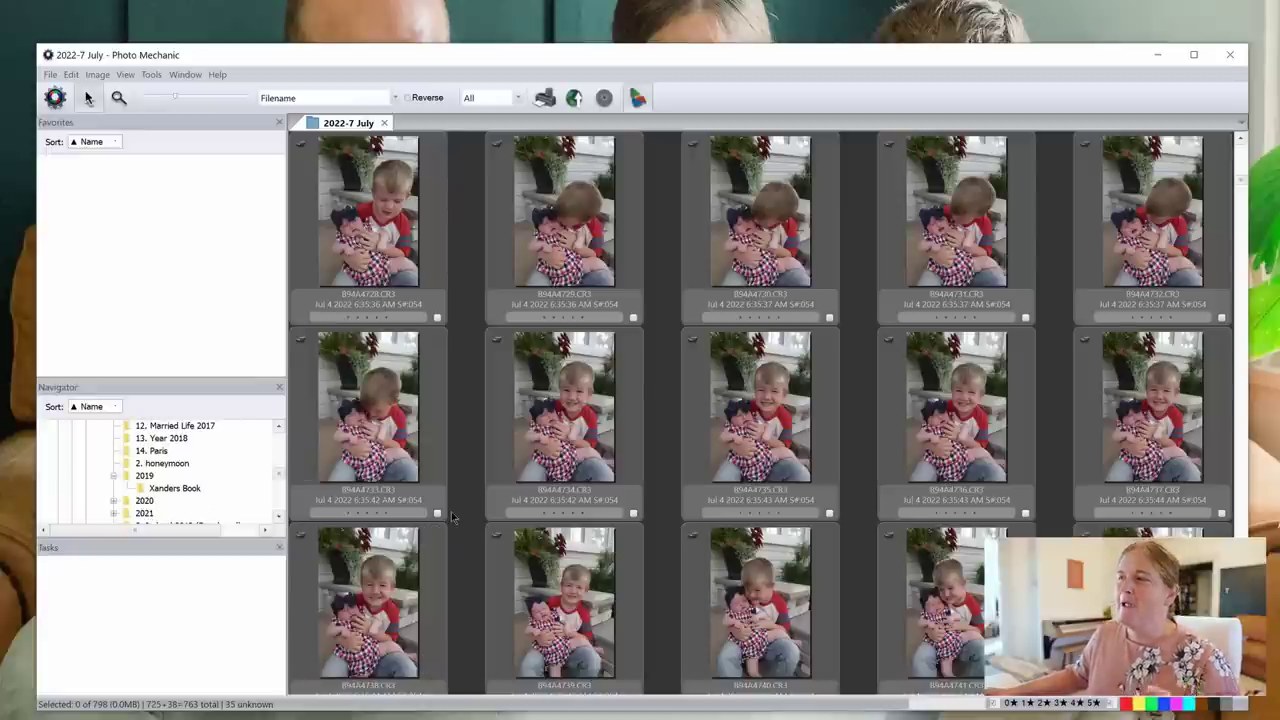
scroll(527, 565, up, 3)
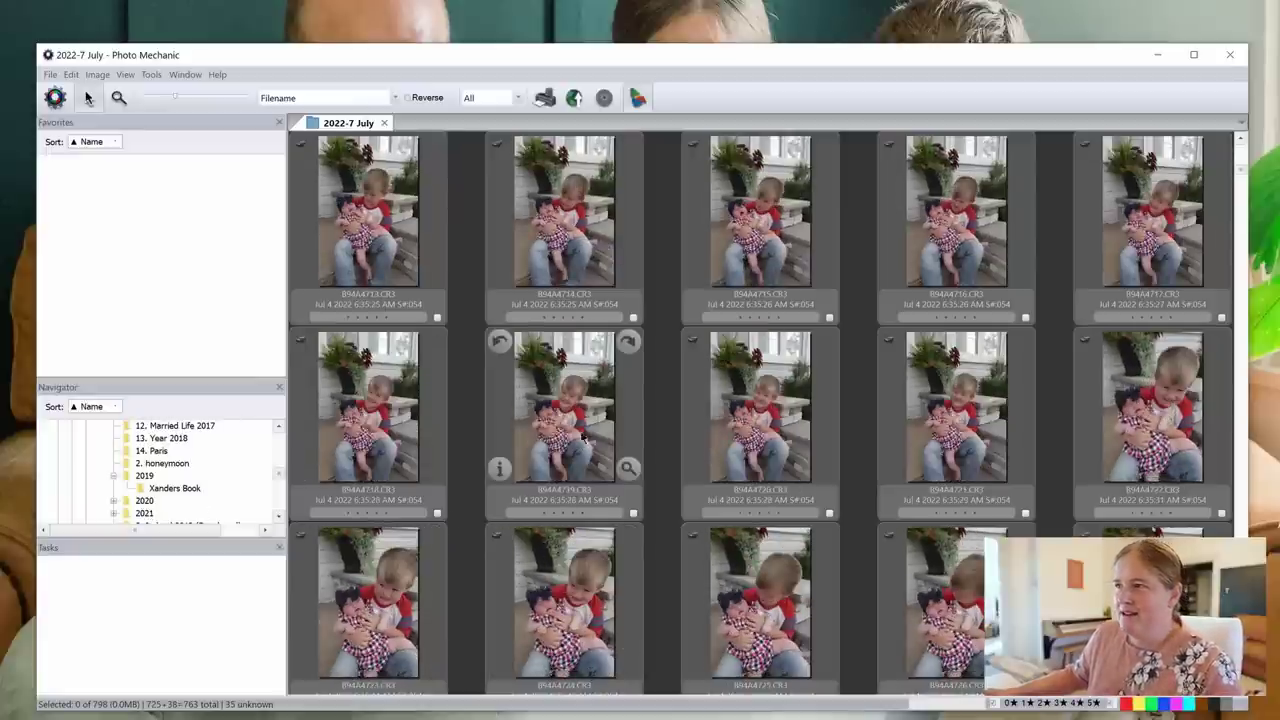
scroll(508, 390, down, 5)
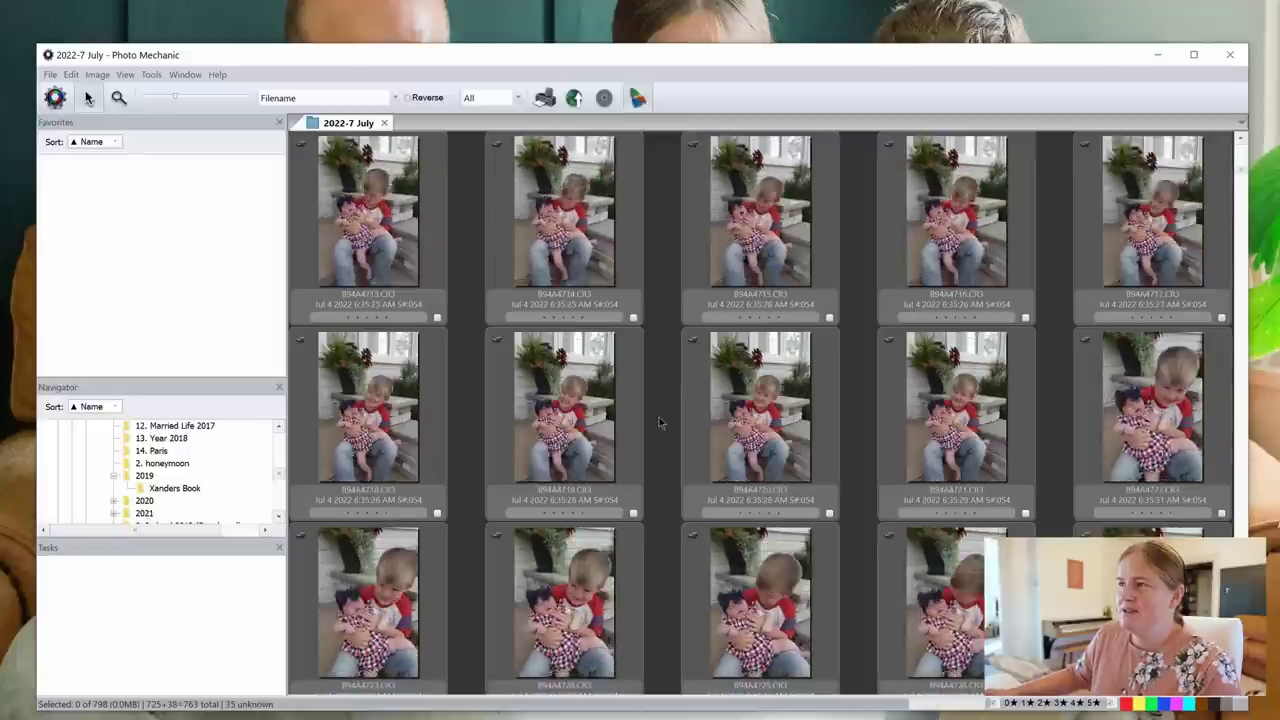
scroll(659, 420, up, 9)
scroll(697, 397, down, 16)
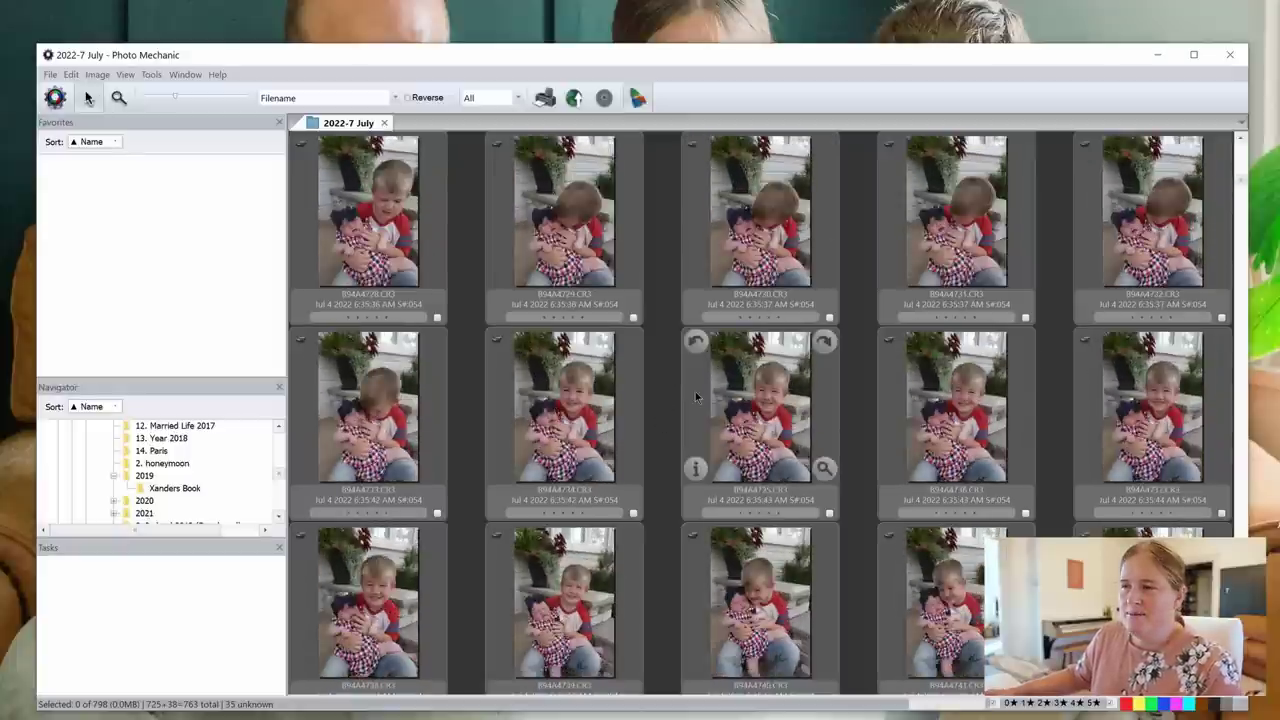
scroll(695, 397, up, 2)
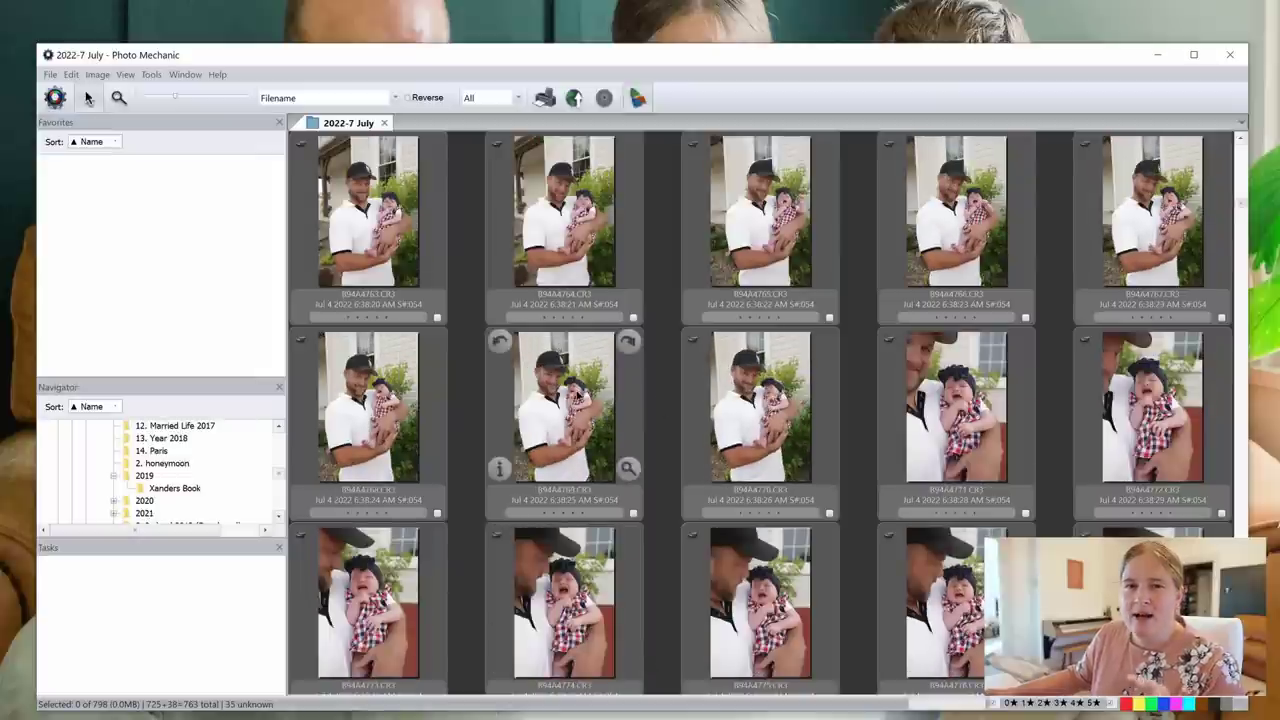
scroll(662, 404, down, 13)
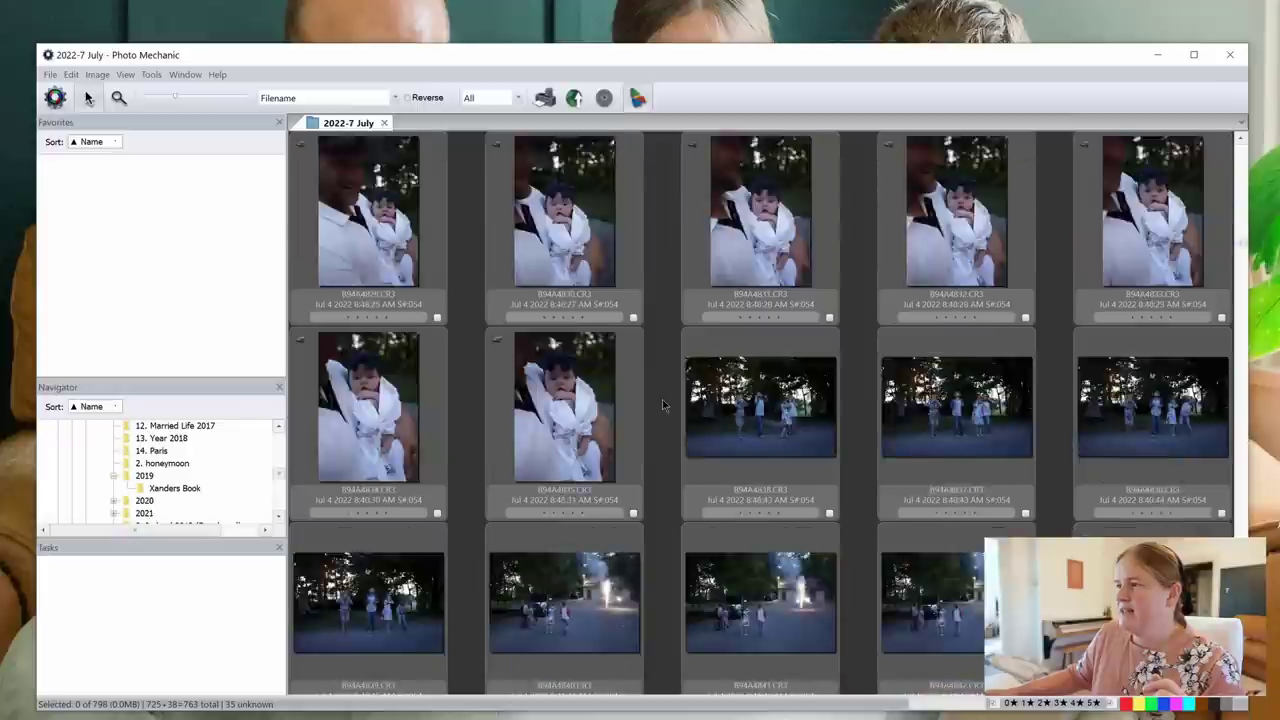
scroll(662, 404, up, 20)
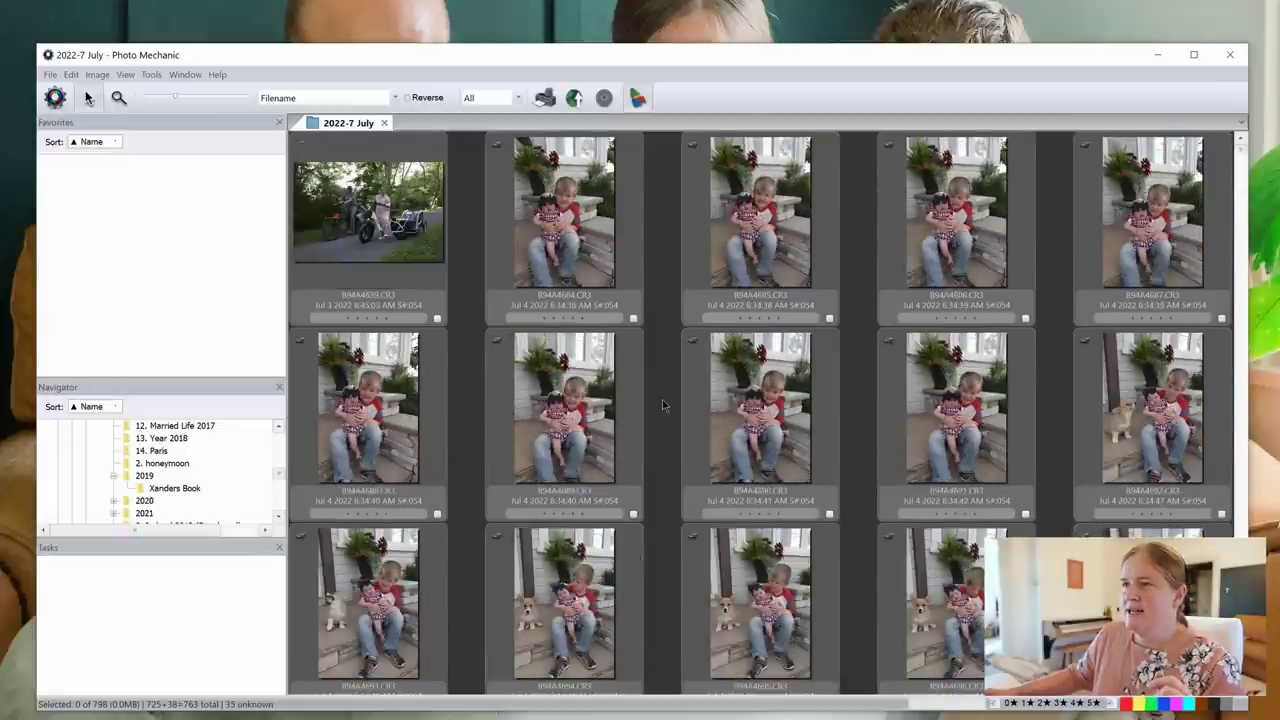
Open the first porch photo of the boy holding the baby (frame 4684) in the large preview and browse the shots after it
double_click(564, 210)
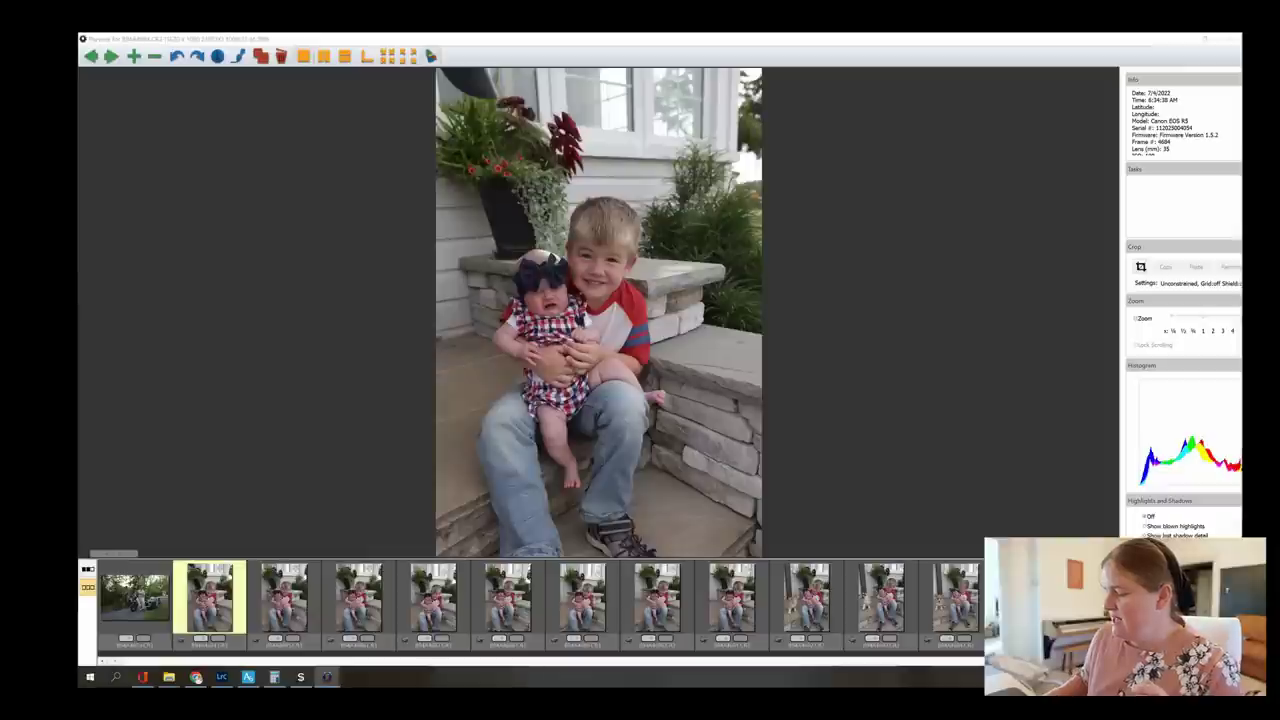
key(Right)
key(Right)
key(Right)
key(Right)
key(Right)
key(Right)
key(Right)
key(Right)
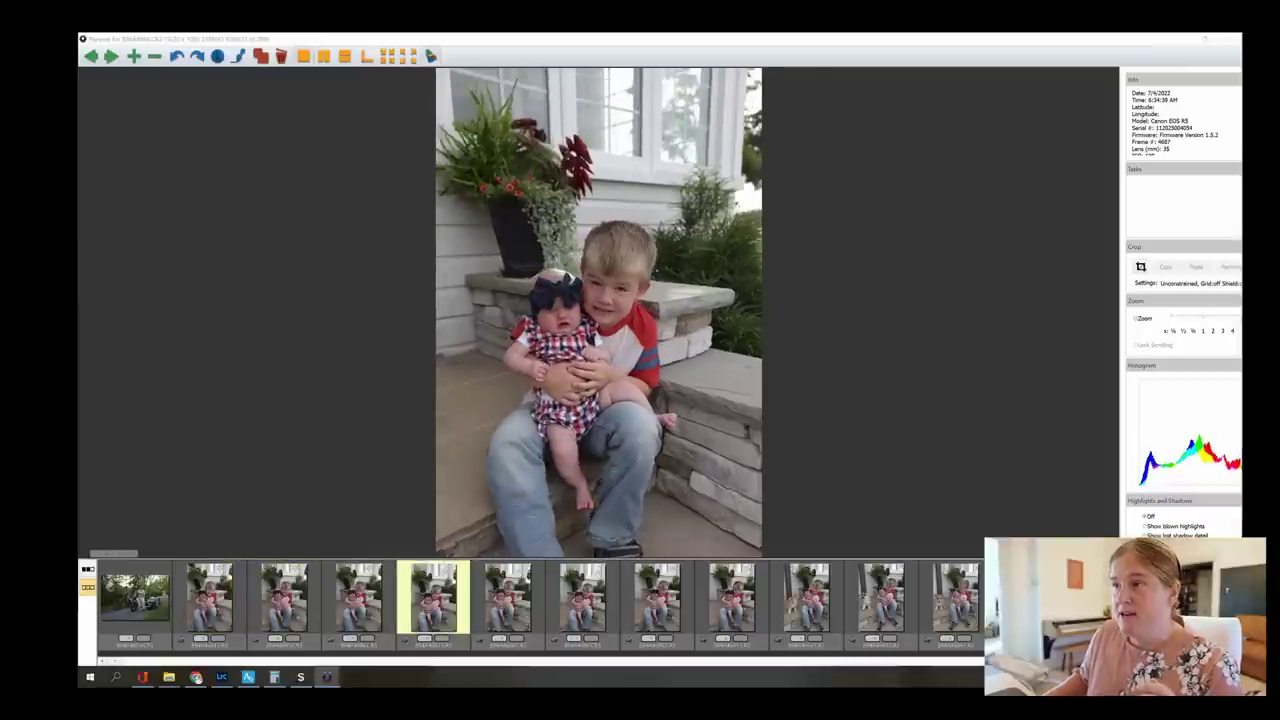
Go back to the first porch photo, frame 4684, and mark it with the red color class
key(Left)
key(Left)
key(Left)
key(Left)
key(Left)
key(Left)
key(Left)
key(Left)
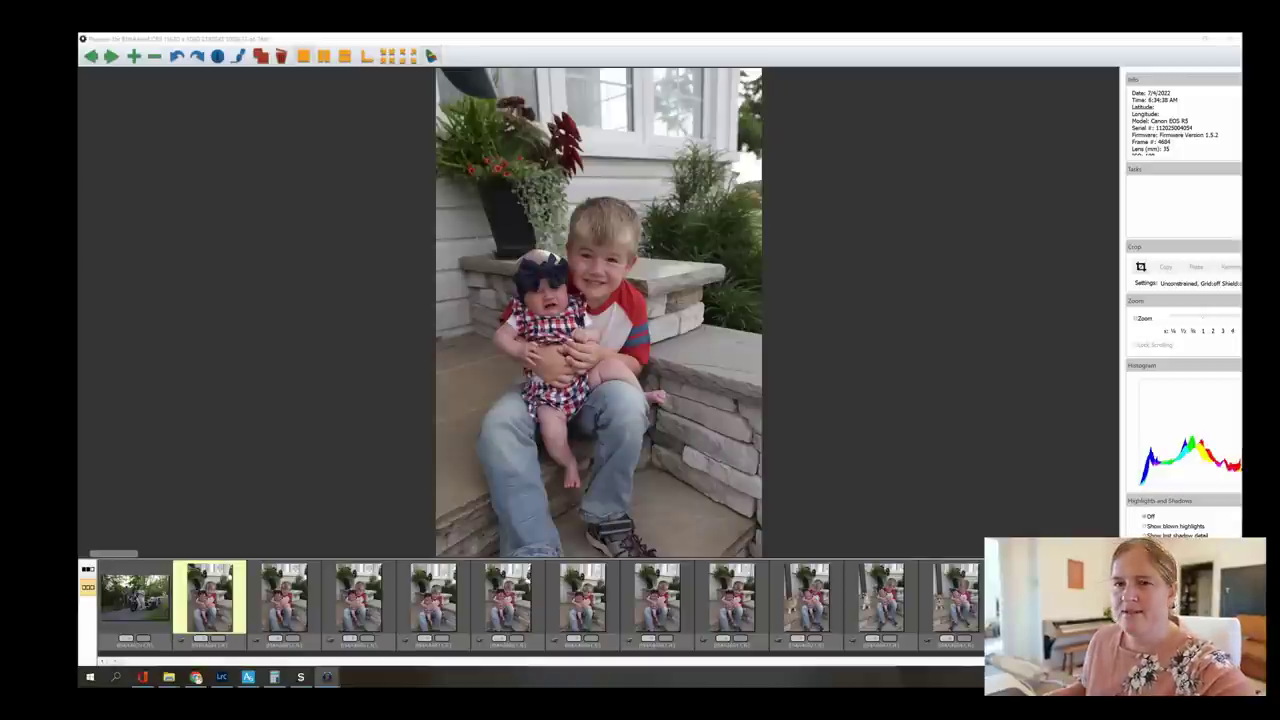
key(1)
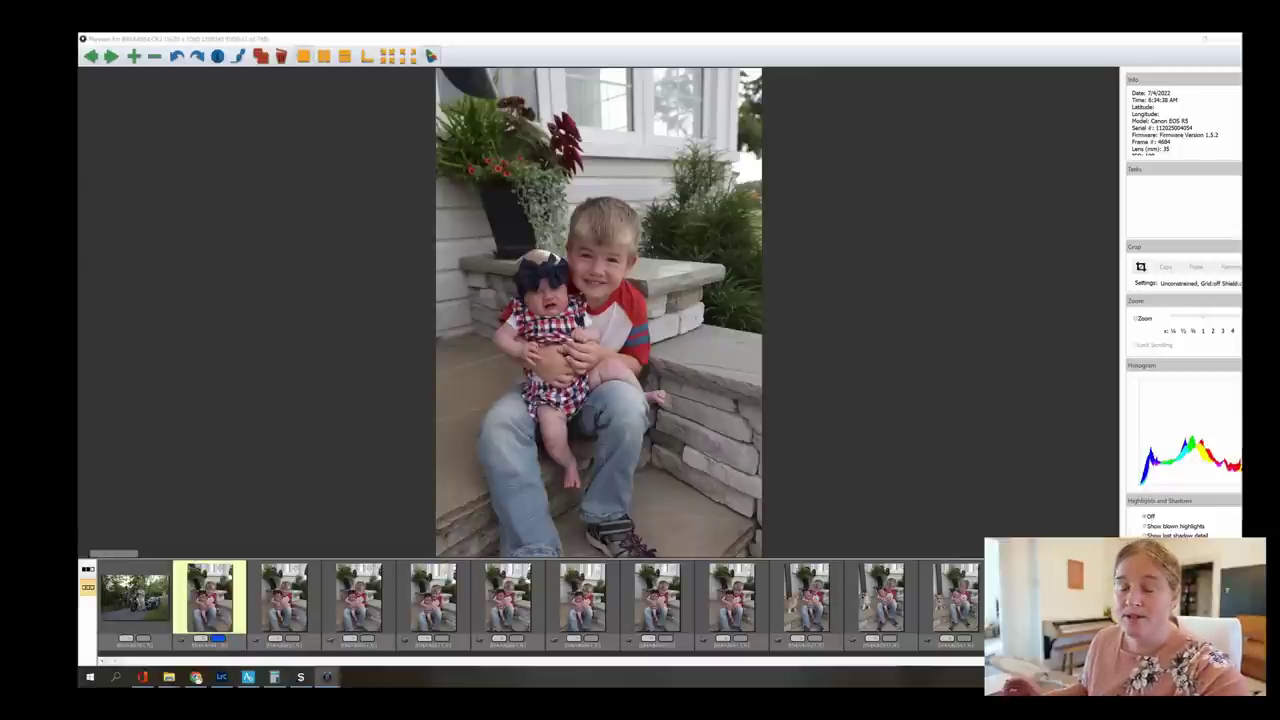
key(1)
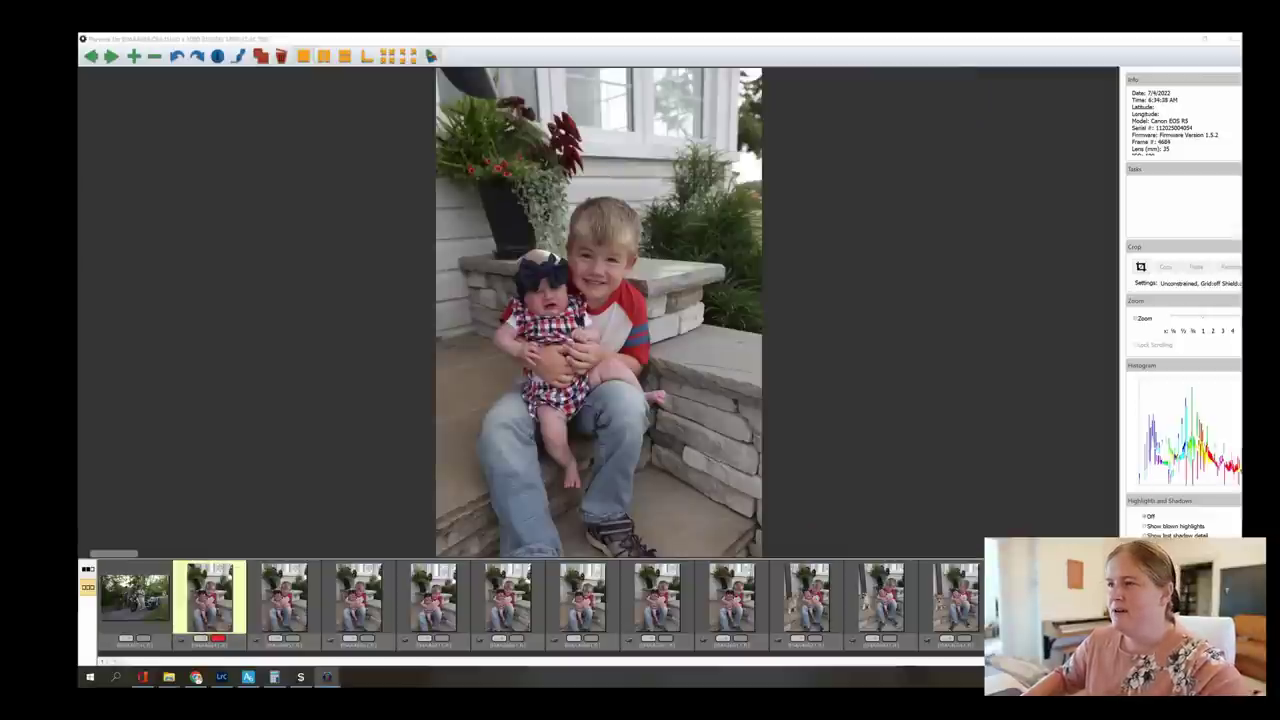
Compare the following porch shots, up to the first one with the puppy, against the red-marked photo
click(284, 597)
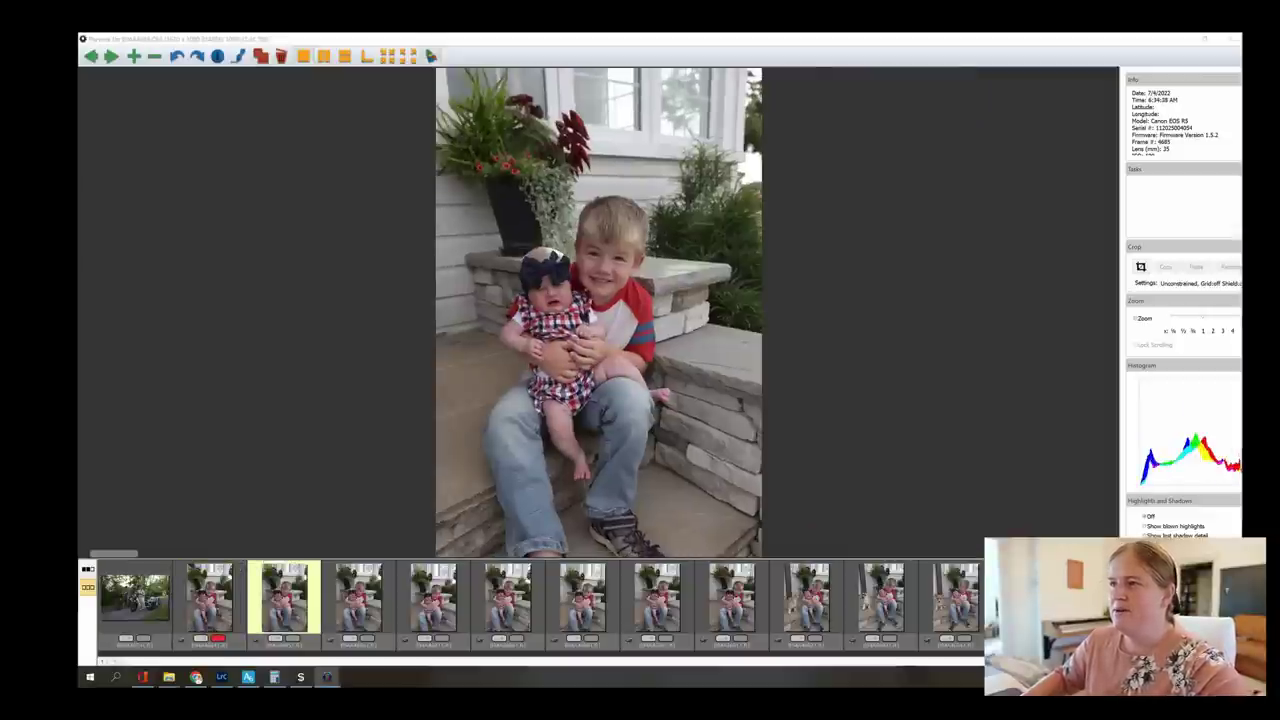
click(358, 597)
click(433, 597)
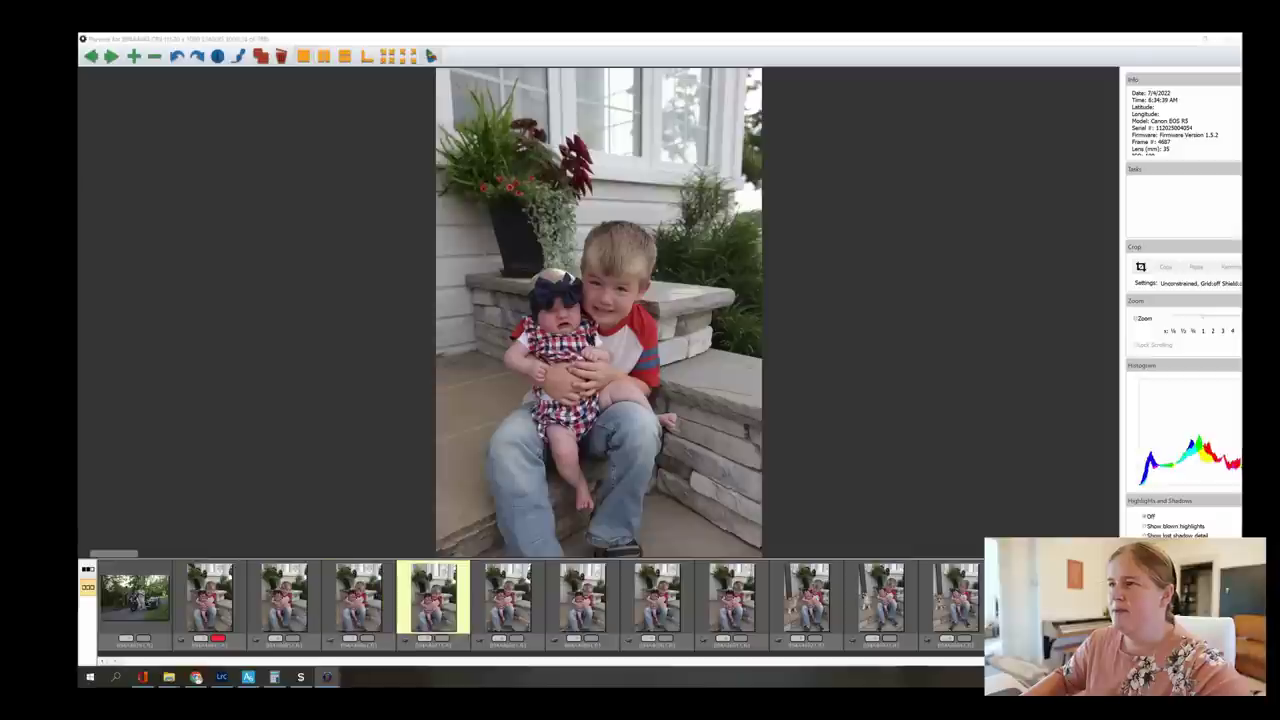
click(508, 597)
click(582, 597)
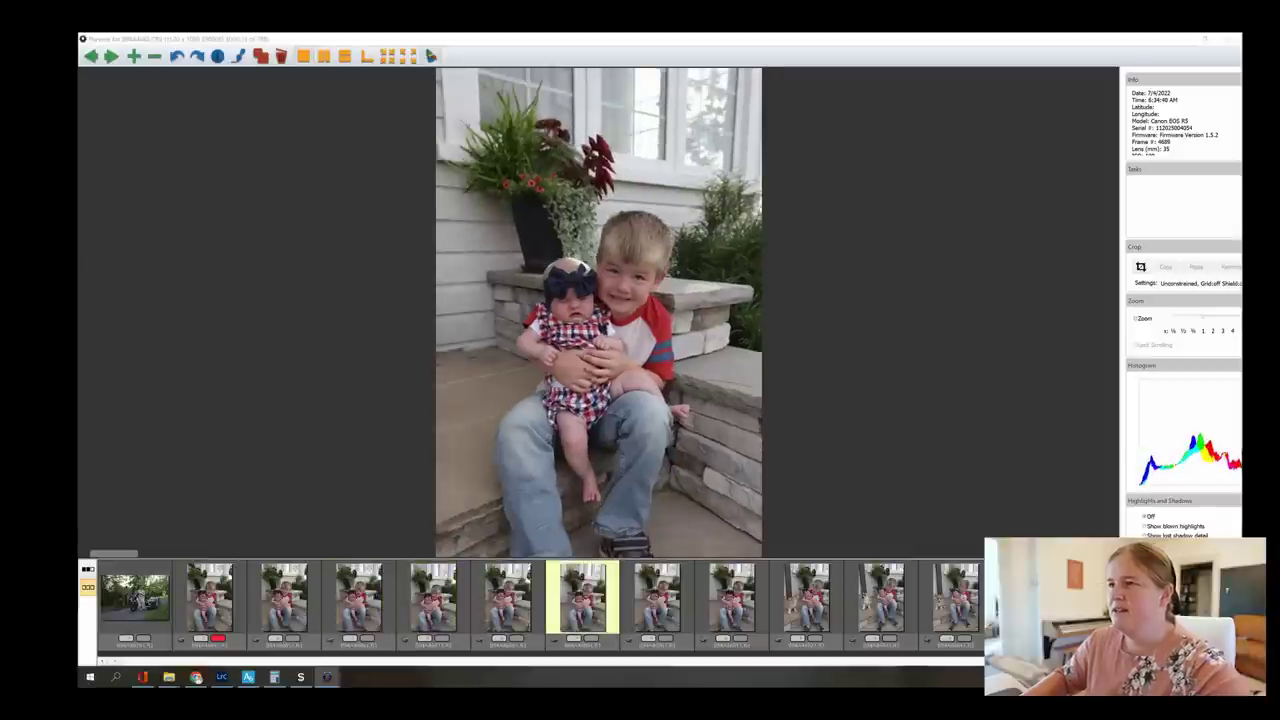
key(Right)
key(Right)
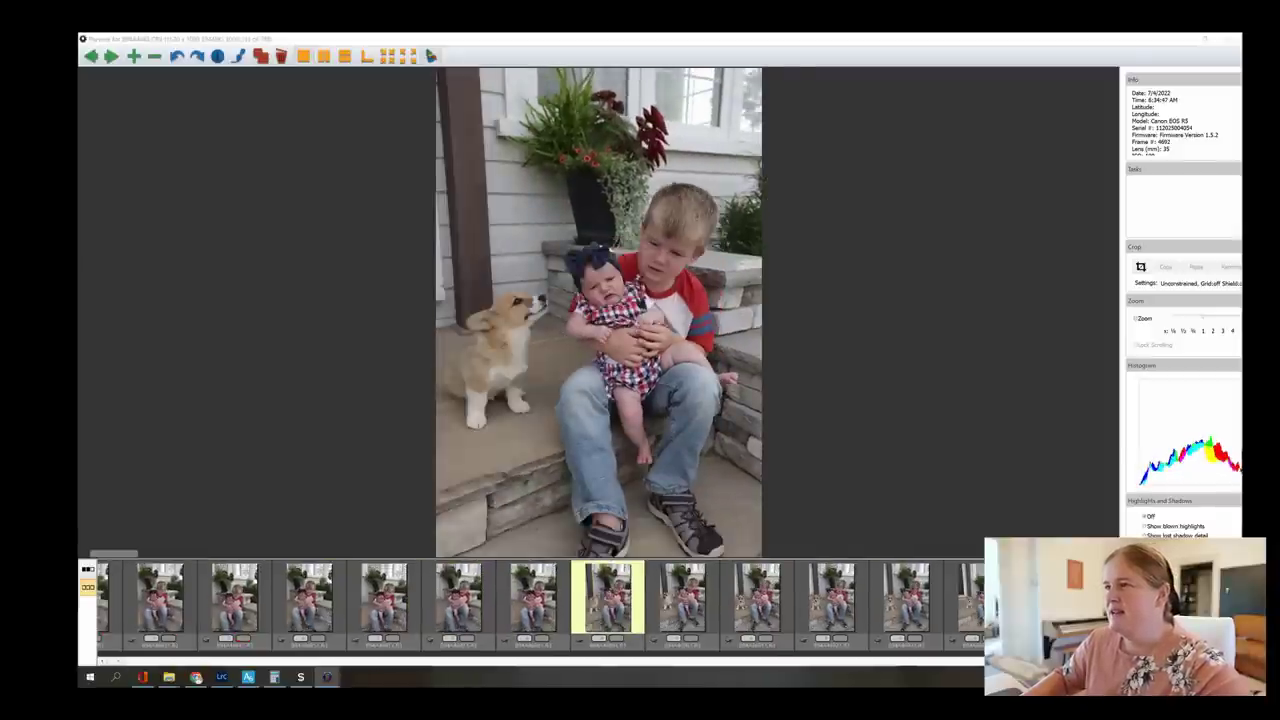
key(Left)
key(Left)
key(Left)
key(Left)
key(Left)
key(Left)
key(Left)
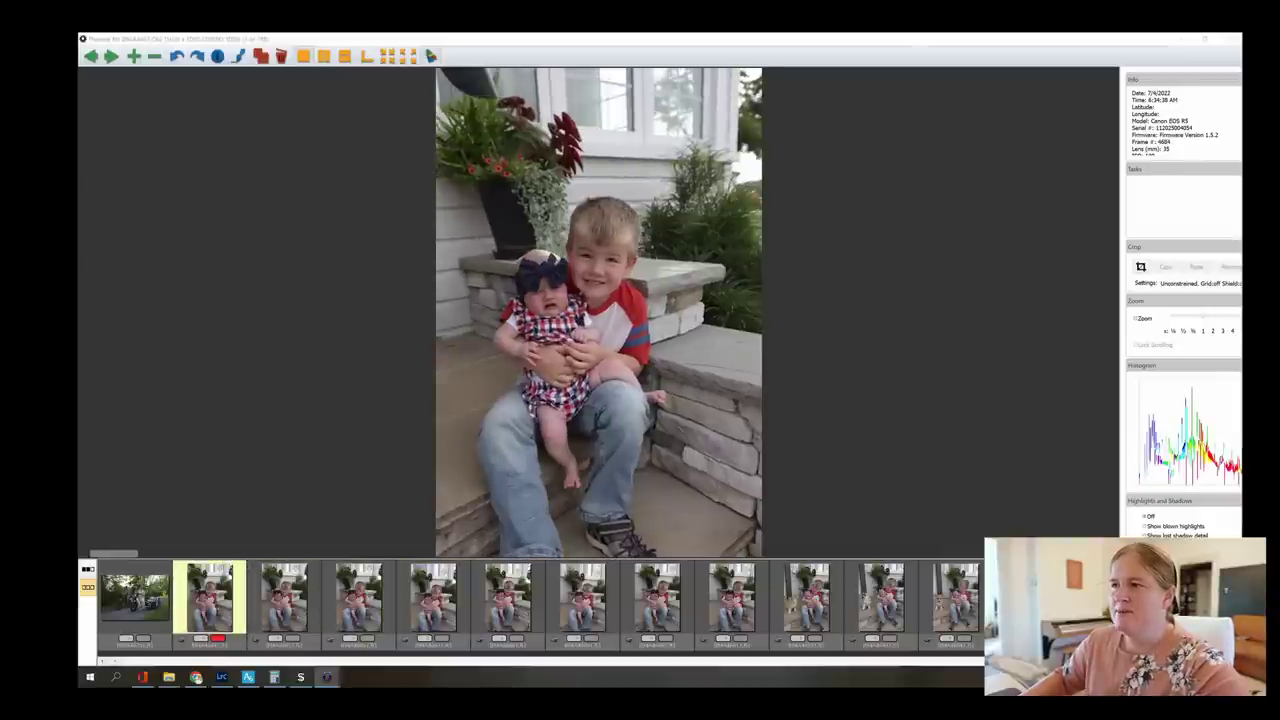
Advance to the photo of the puppy looking at the baby, frame 4692, and mark it with the red color class
key(Right)
key(Right)
key(Right)
key(Right)
key(Right)
key(Right)
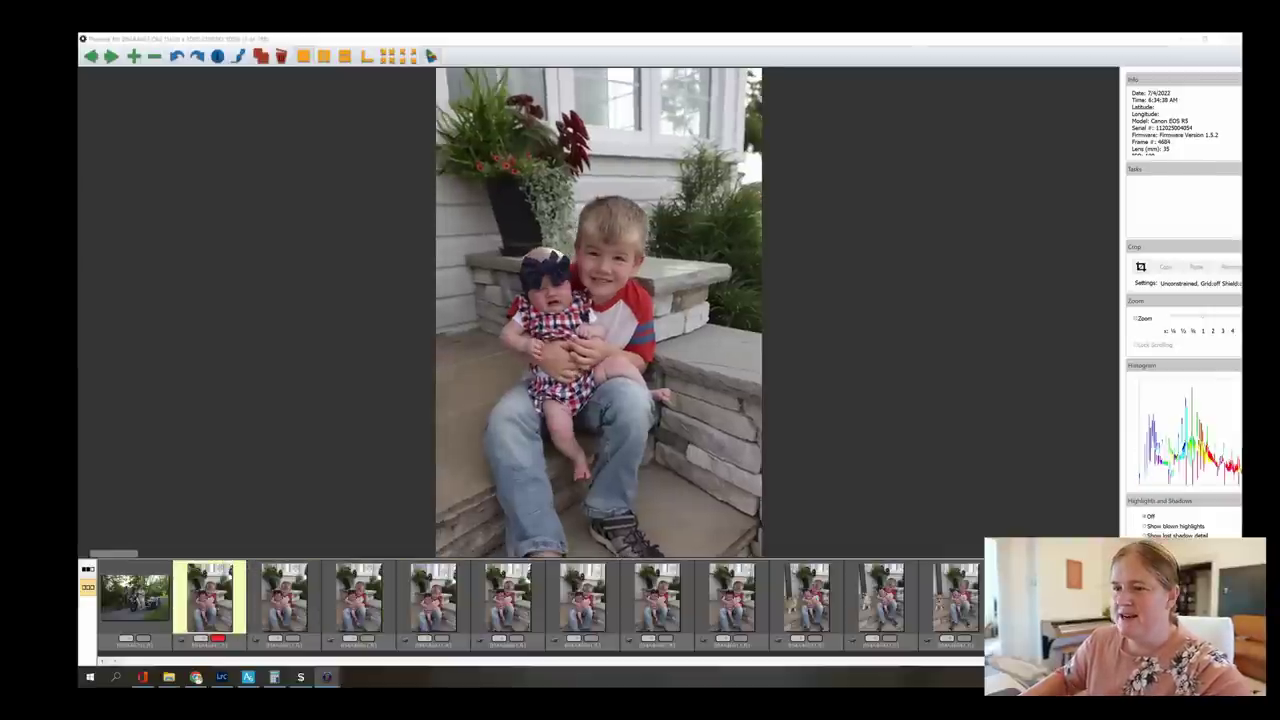
key(Right)
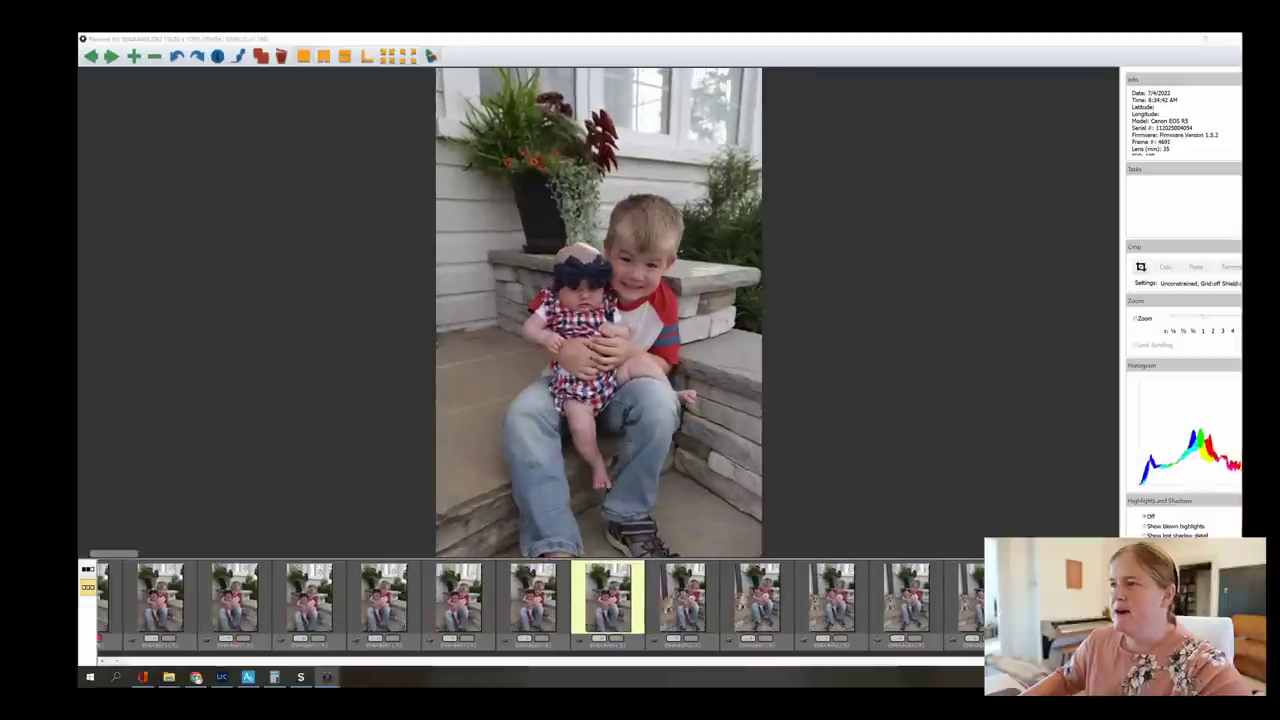
key(Right)
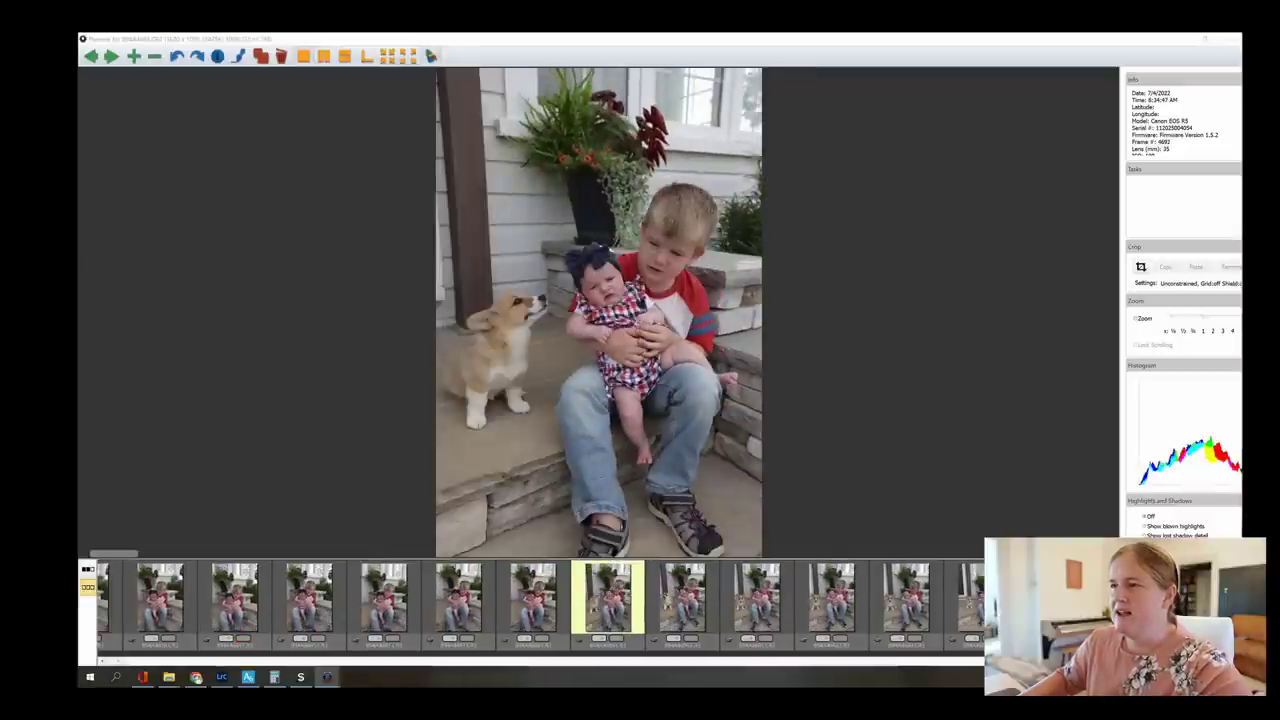
key(Right)
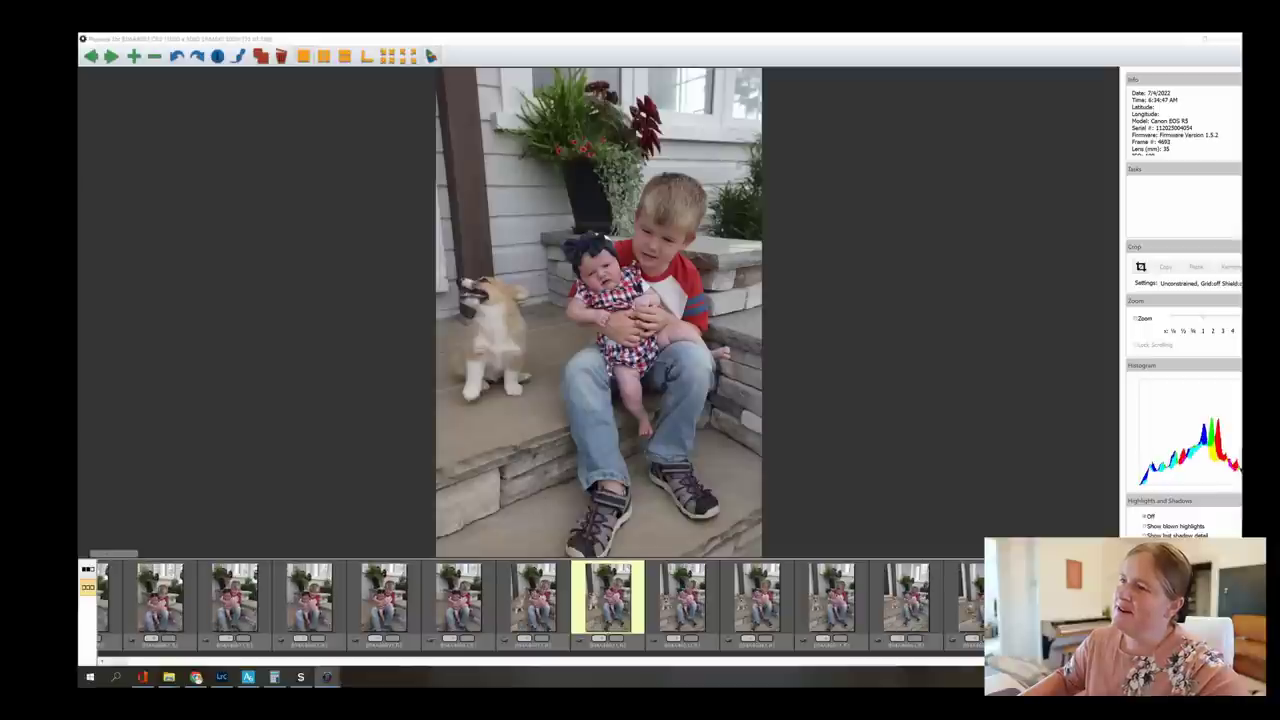
key(Left)
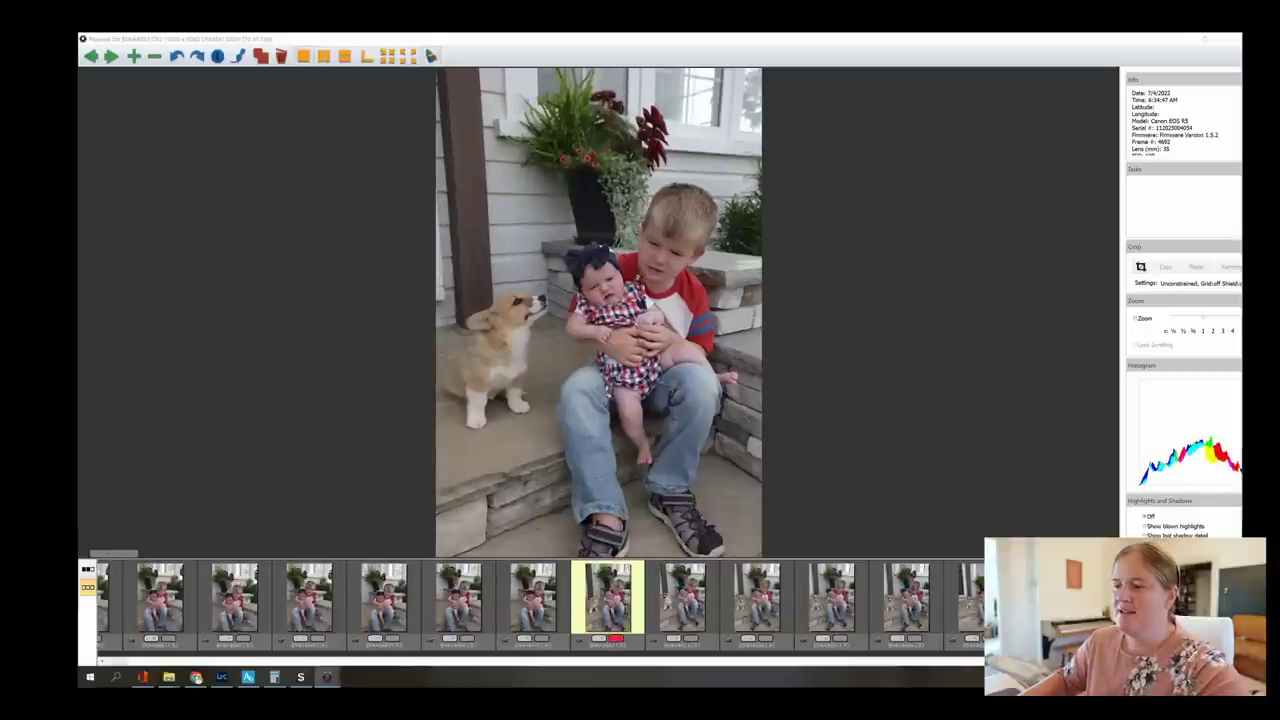
Compare the puppy shots following frame 4692, up to the wider porch photos without the puppy
key(Right)
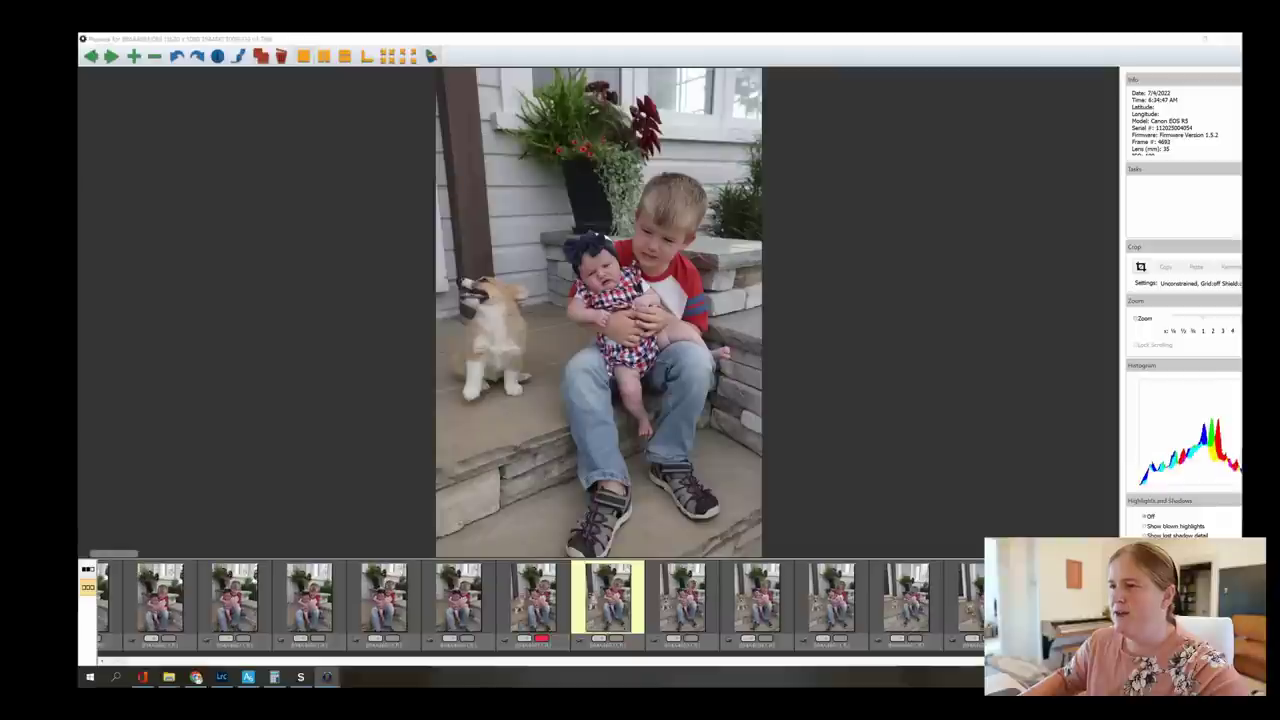
key(Right)
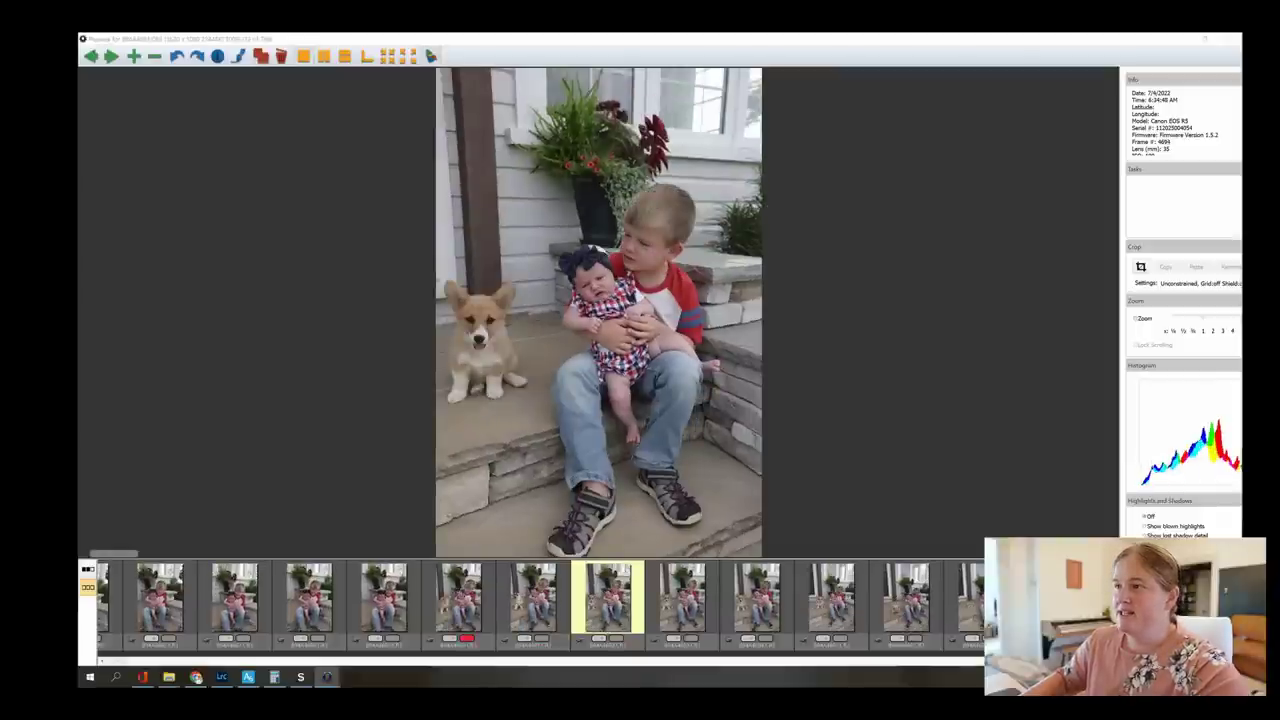
key(Right)
key(Right)
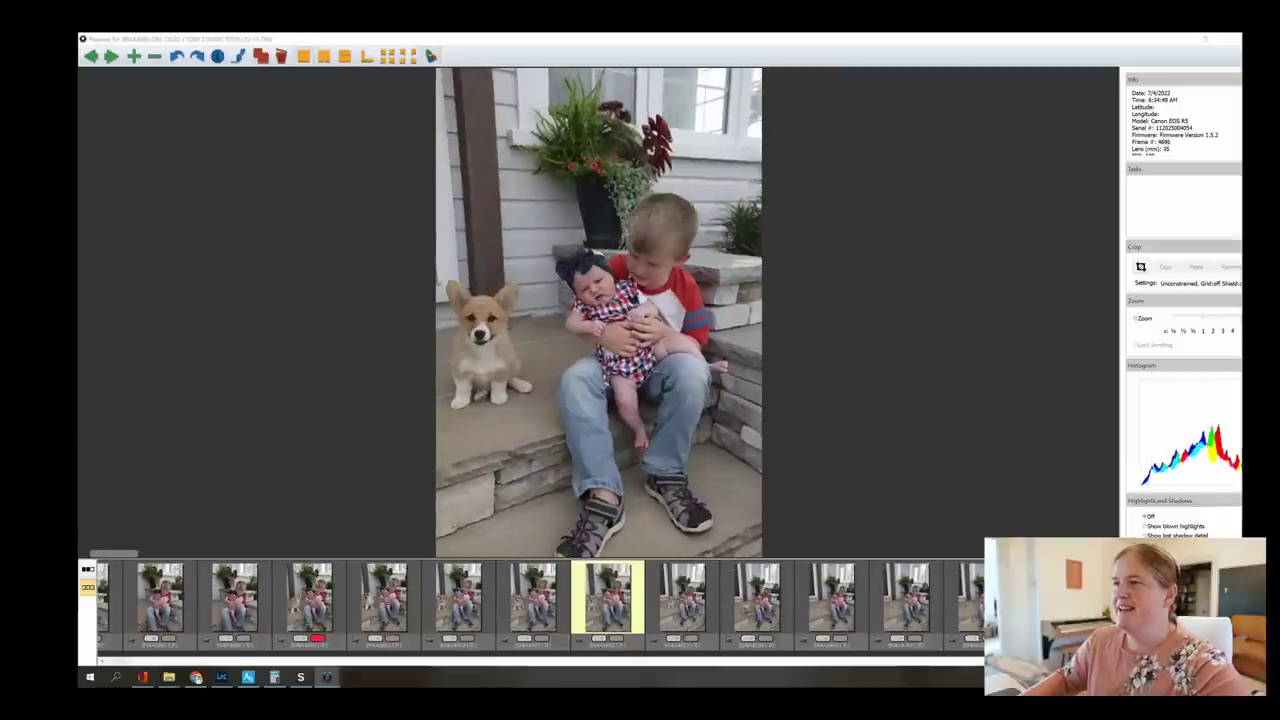
key(Right)
key(Right)
key(Right)
key(Right)
key(Right)
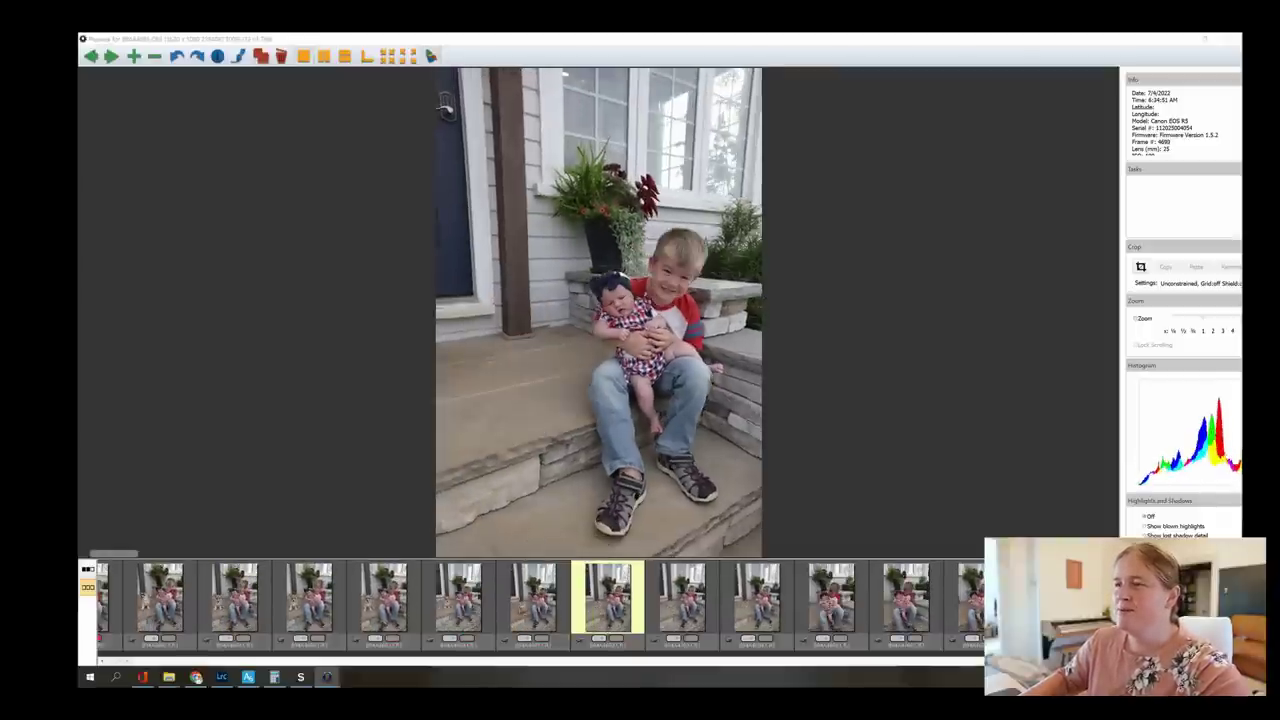
Advance to the closer porch shots, mark one of the boy bending over the baby with the red color class, and close the preview
key(Right)
key(Right)
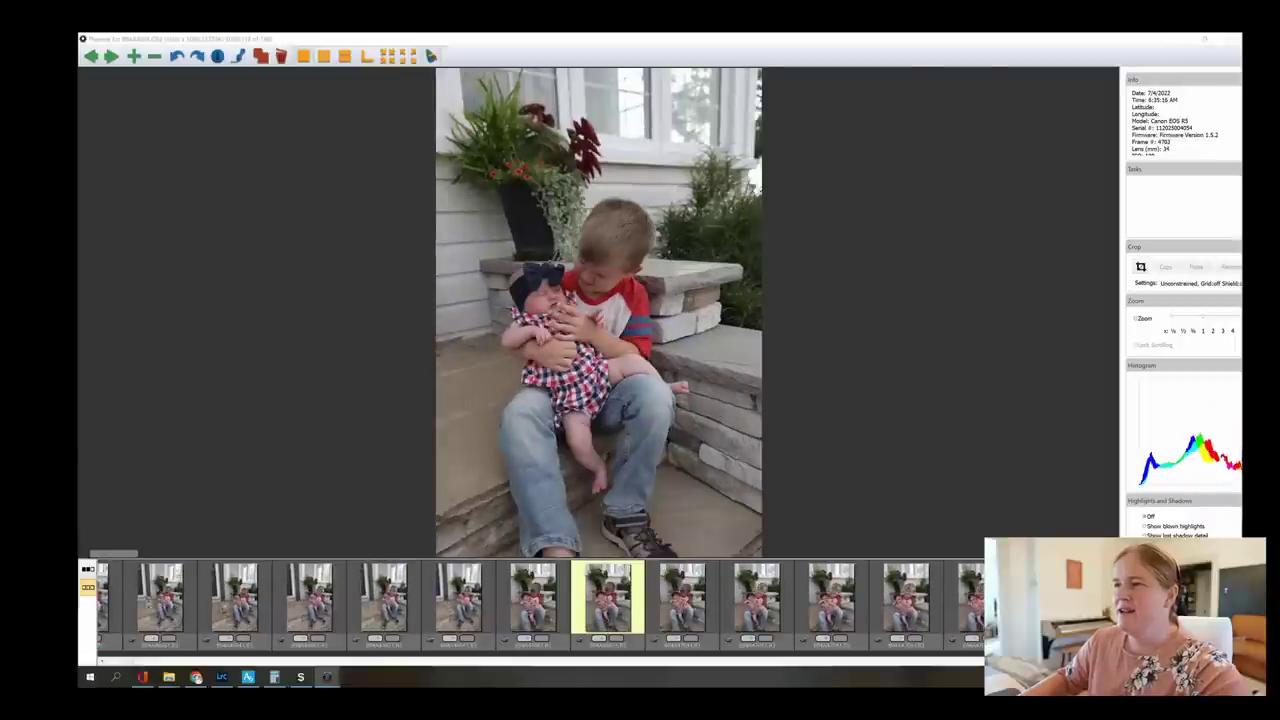
key(Right)
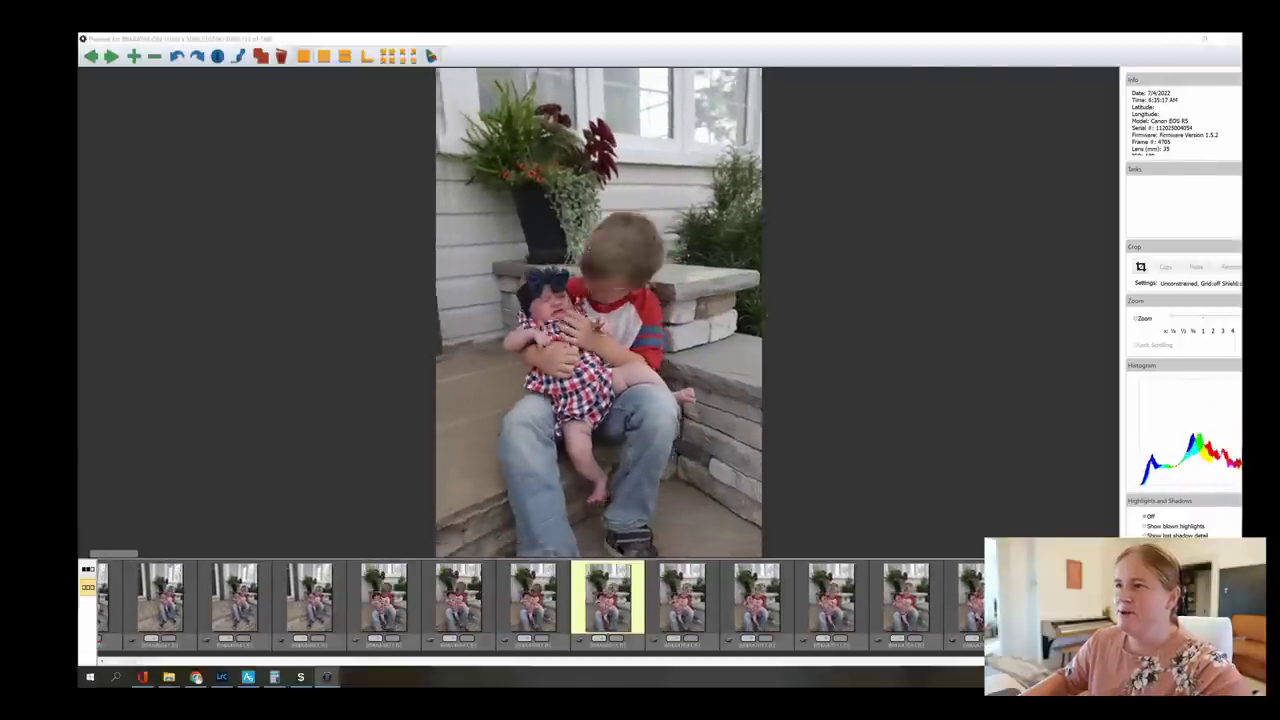
key(Right)
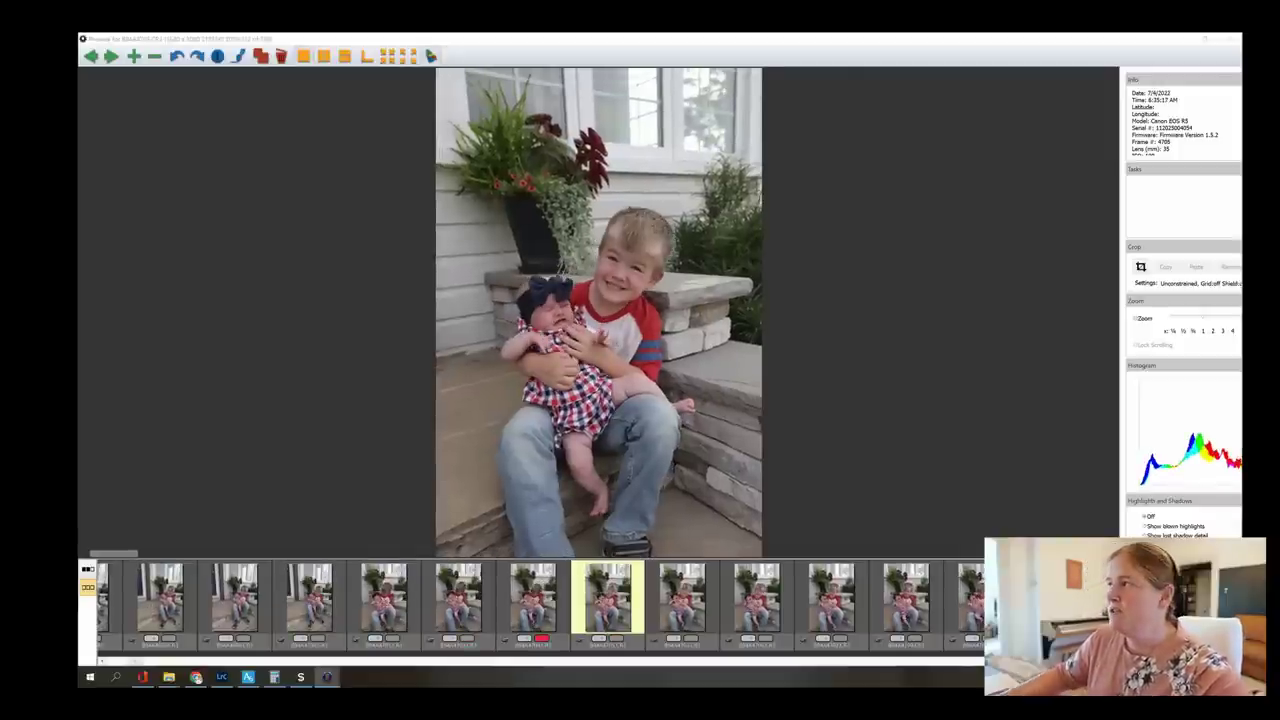
key(Escape)
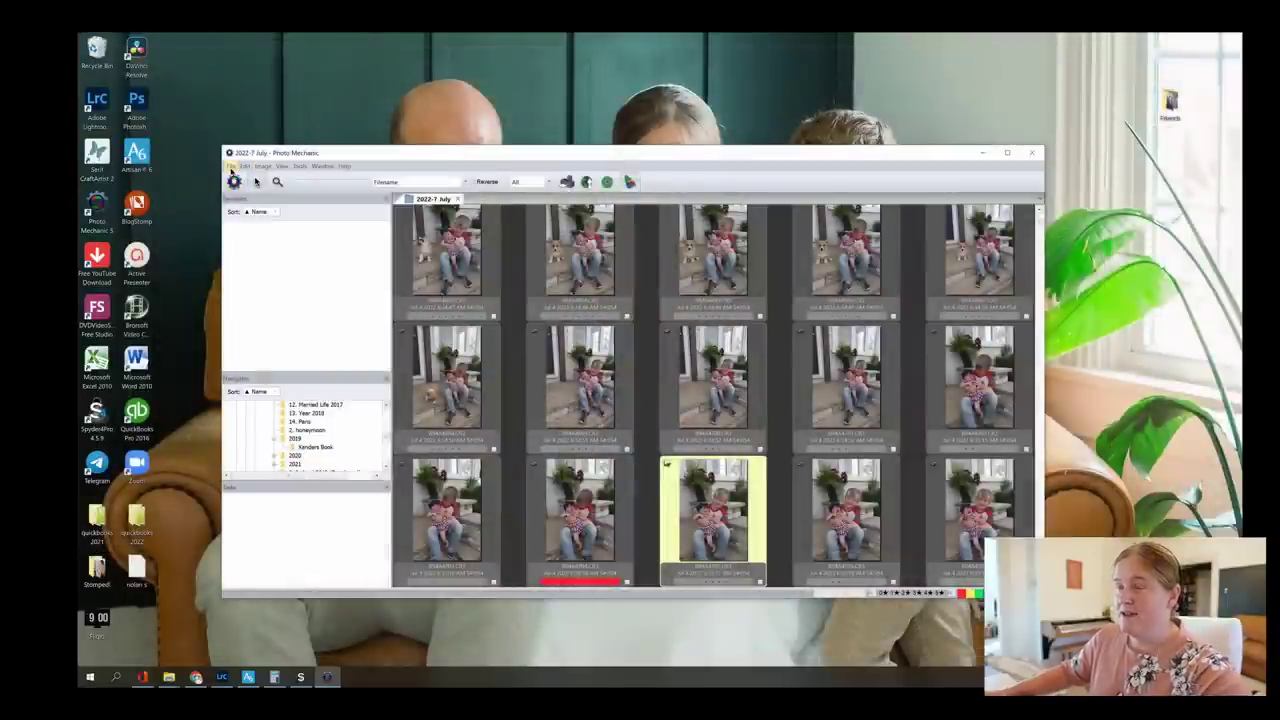
Select all photos with no color class, bring up the actions for selected photos, and clear the selection
click(243, 167)
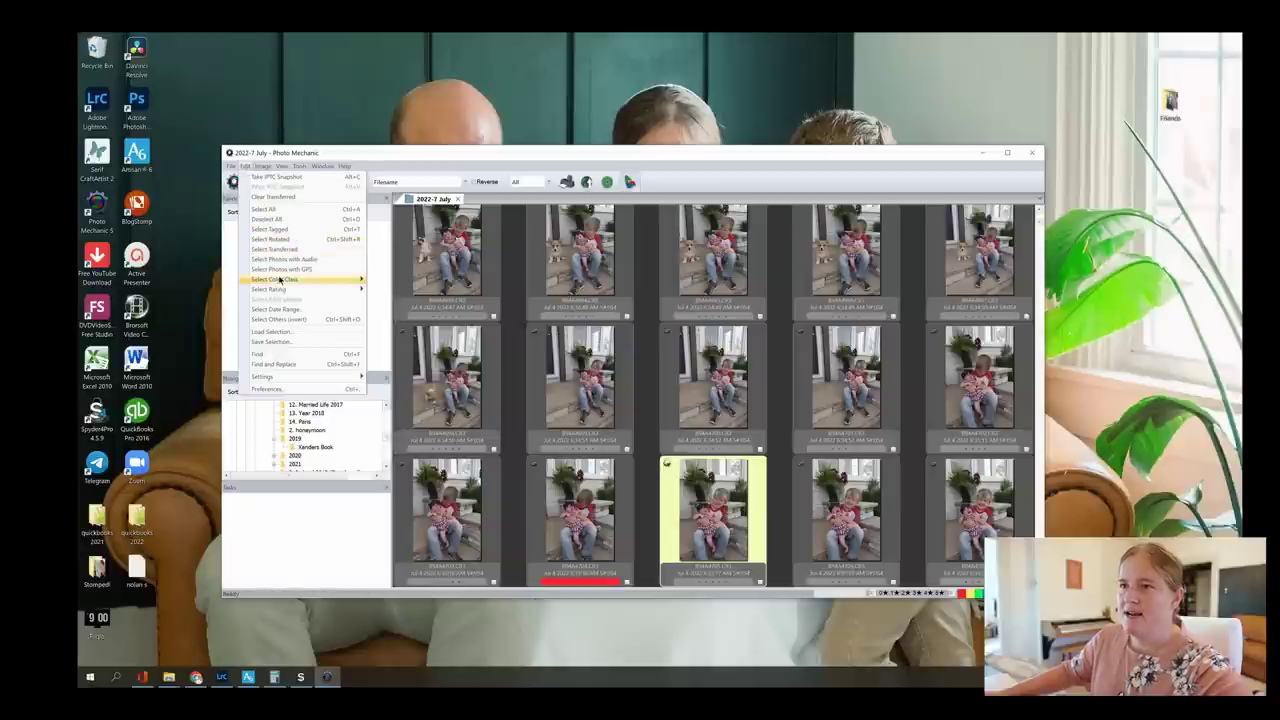
mouse_move(270, 281)
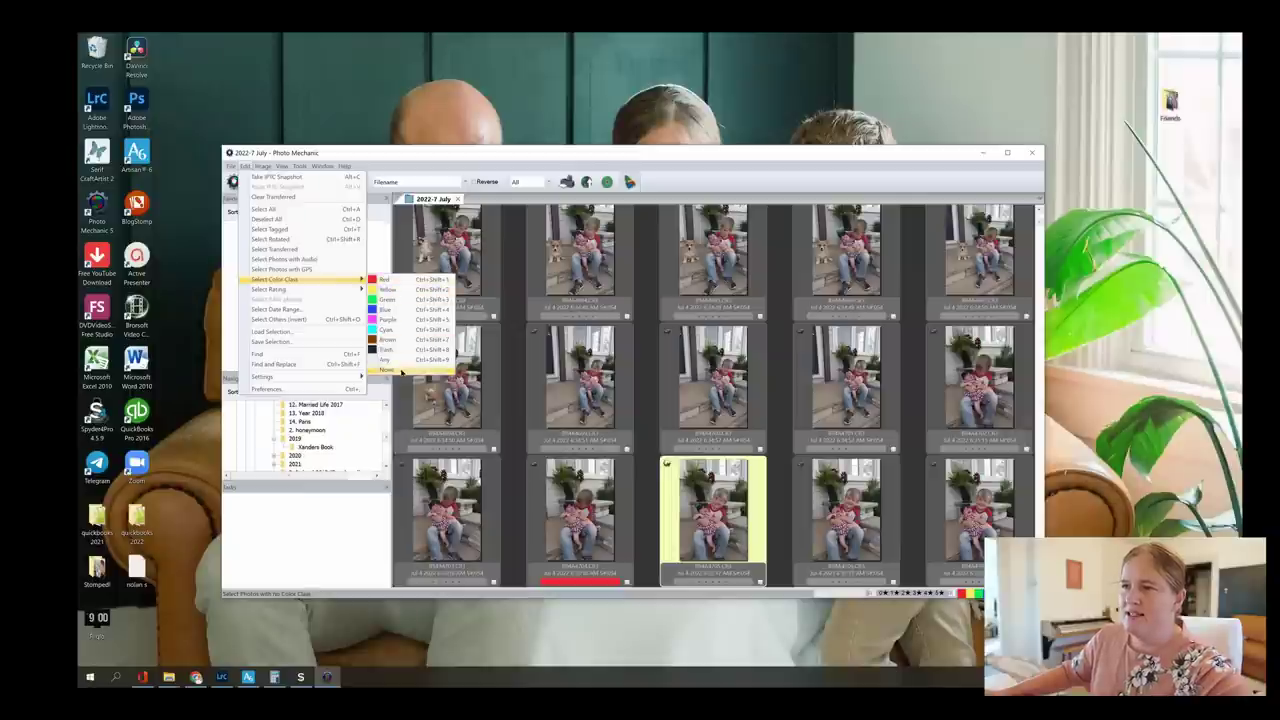
click(388, 370)
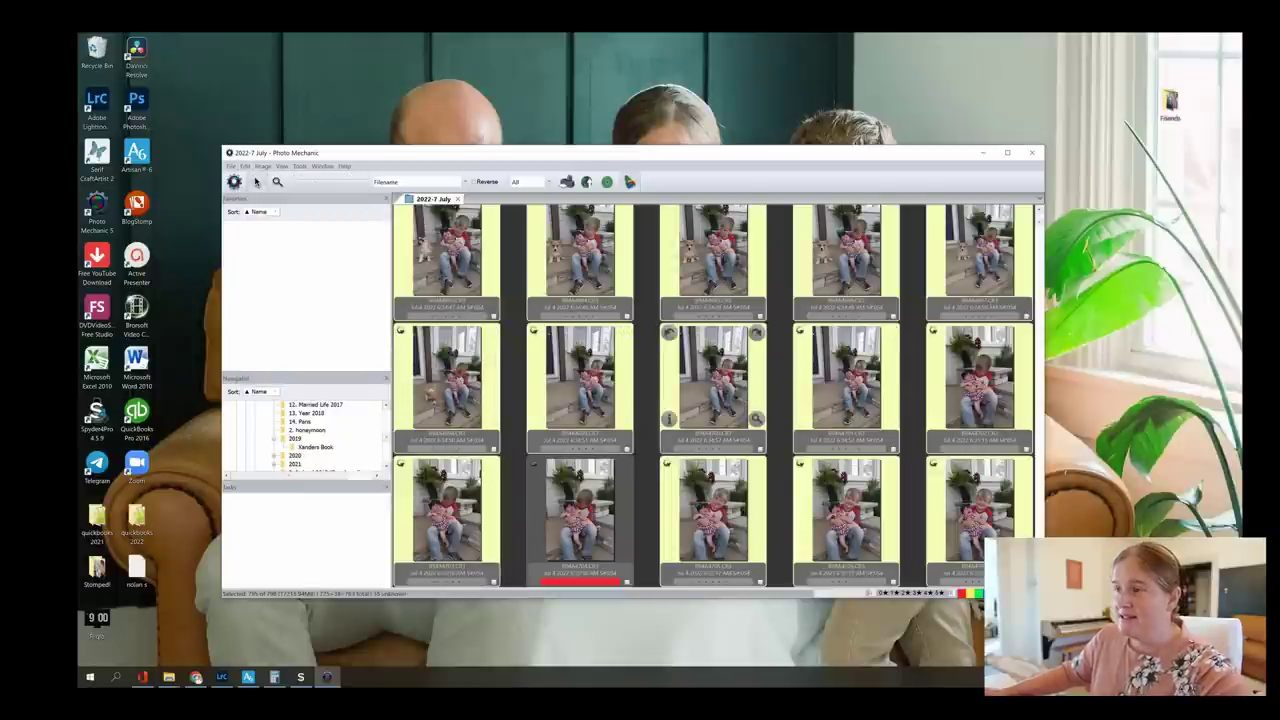
right_click(722, 390)
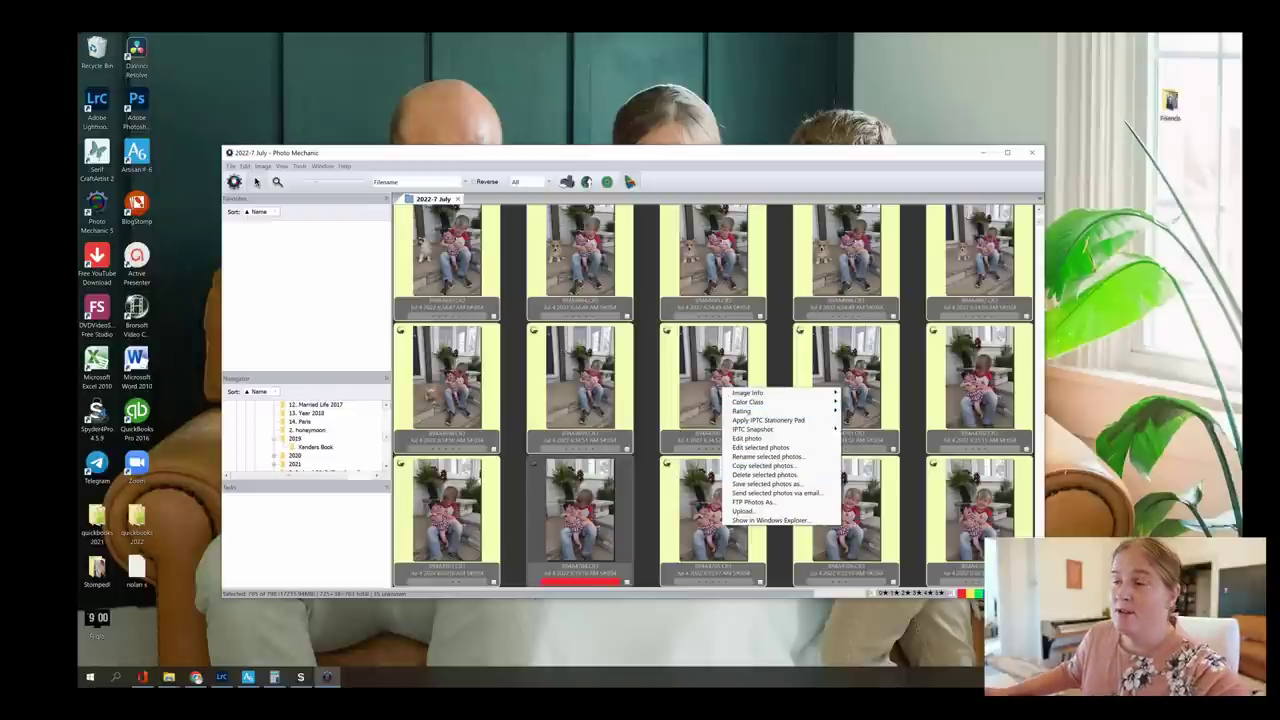
click(515, 412)
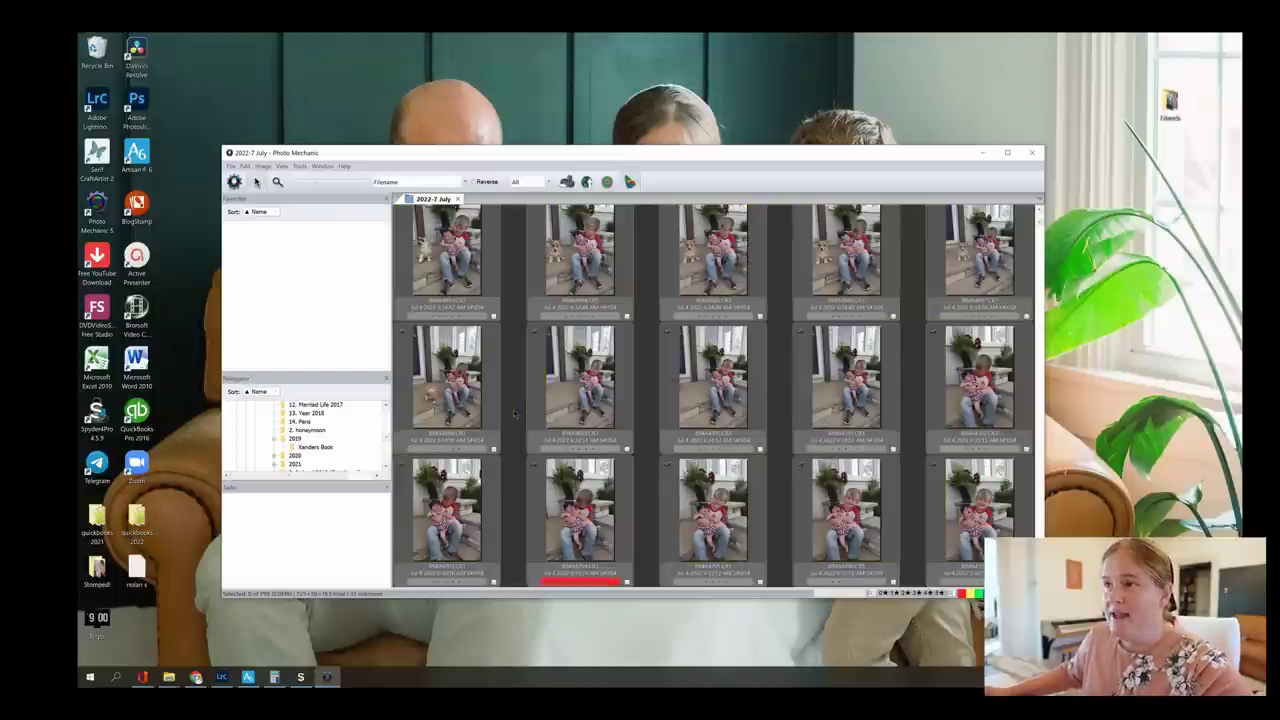
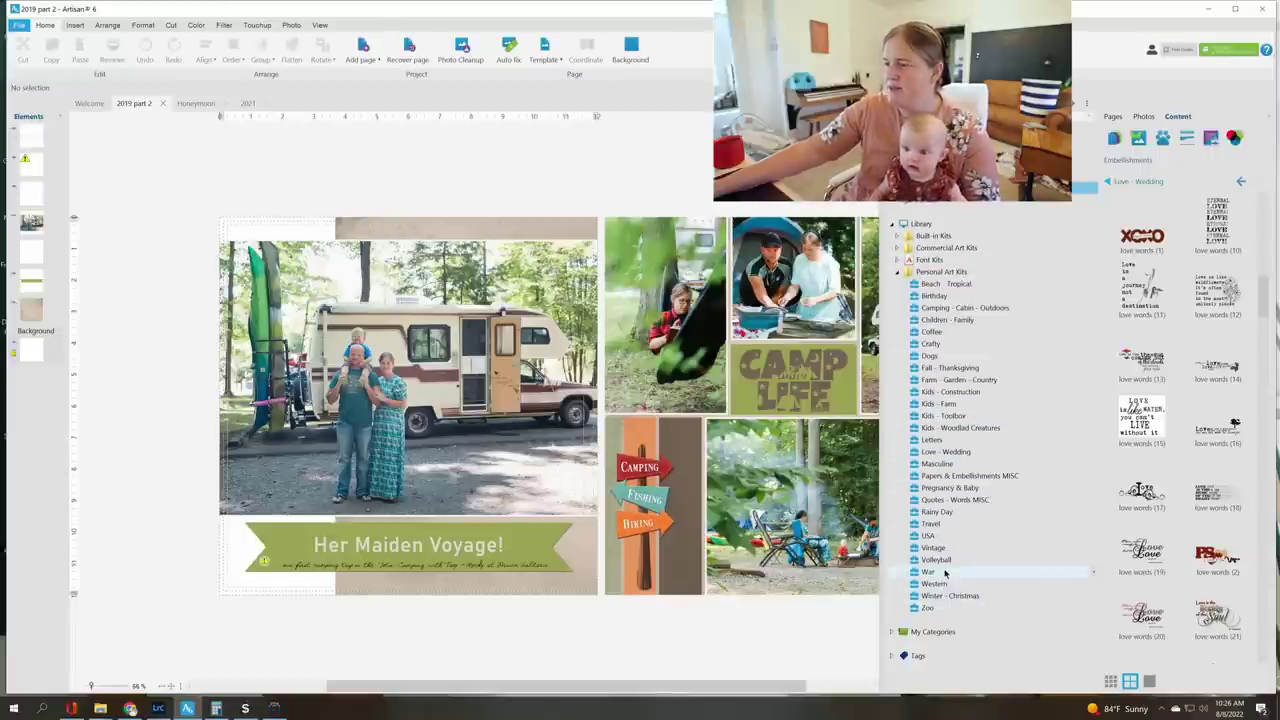
Switch to Artisan and place the Travel embellishment "film roll (1)" from the Personal Art Kits on the camper page, moving it lower over the photo
click(931, 524)
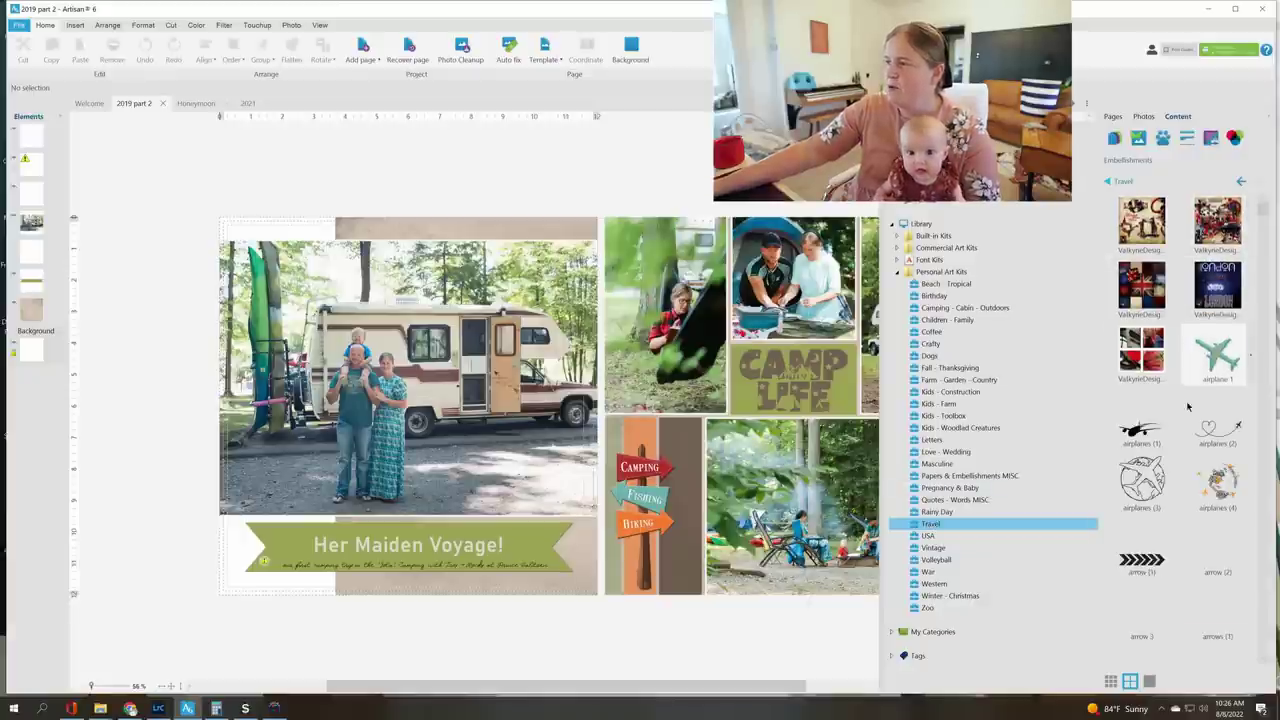
scroll(1188, 345, down, 3)
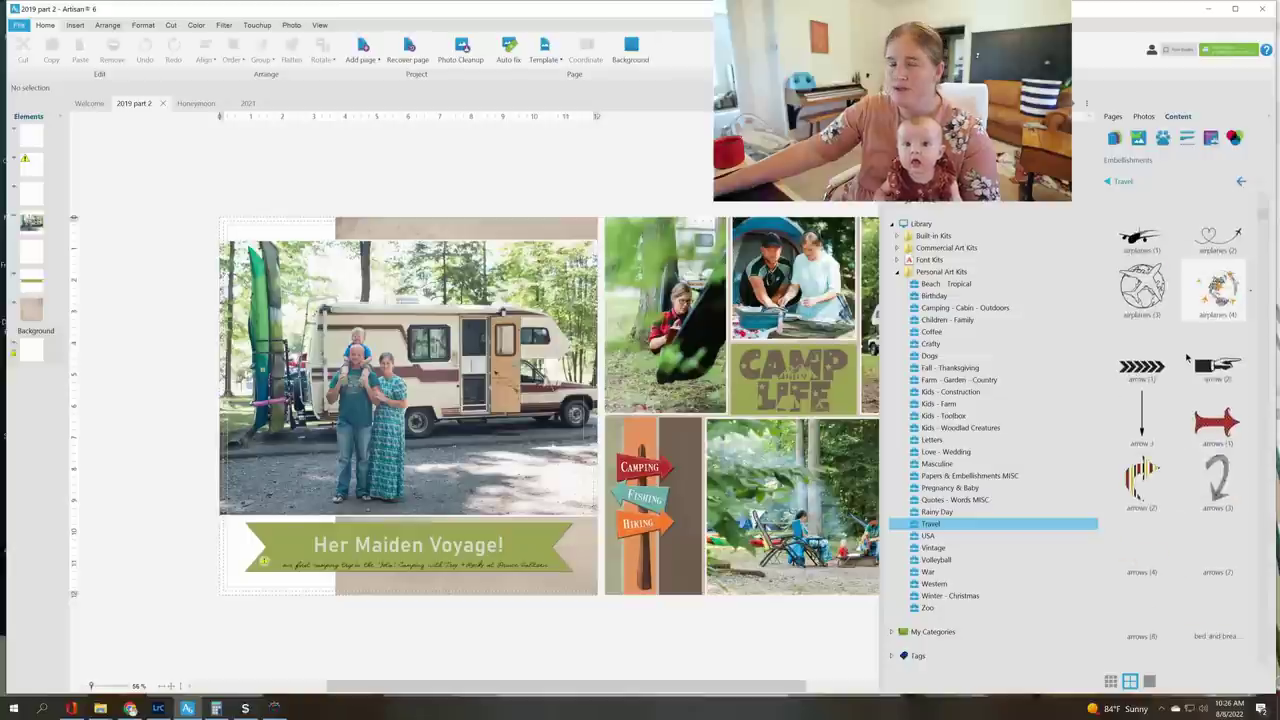
scroll(1190, 358, down, 2)
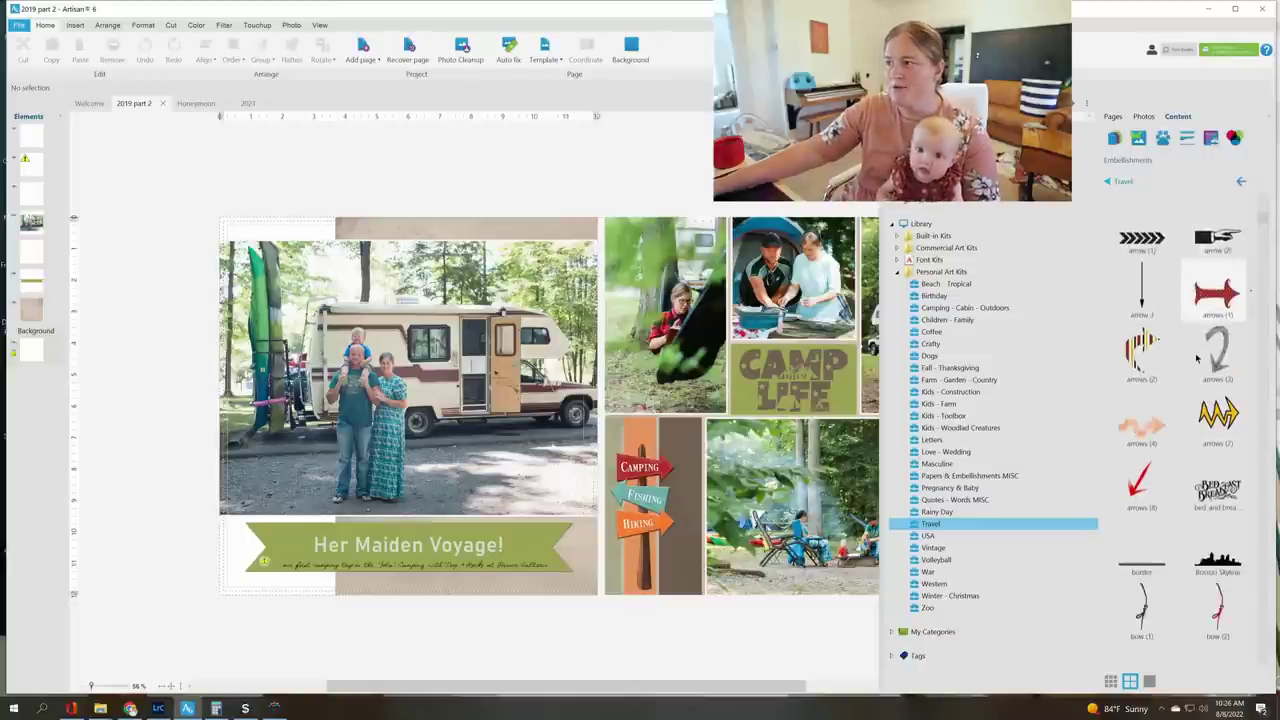
scroll(1197, 358, down, 2)
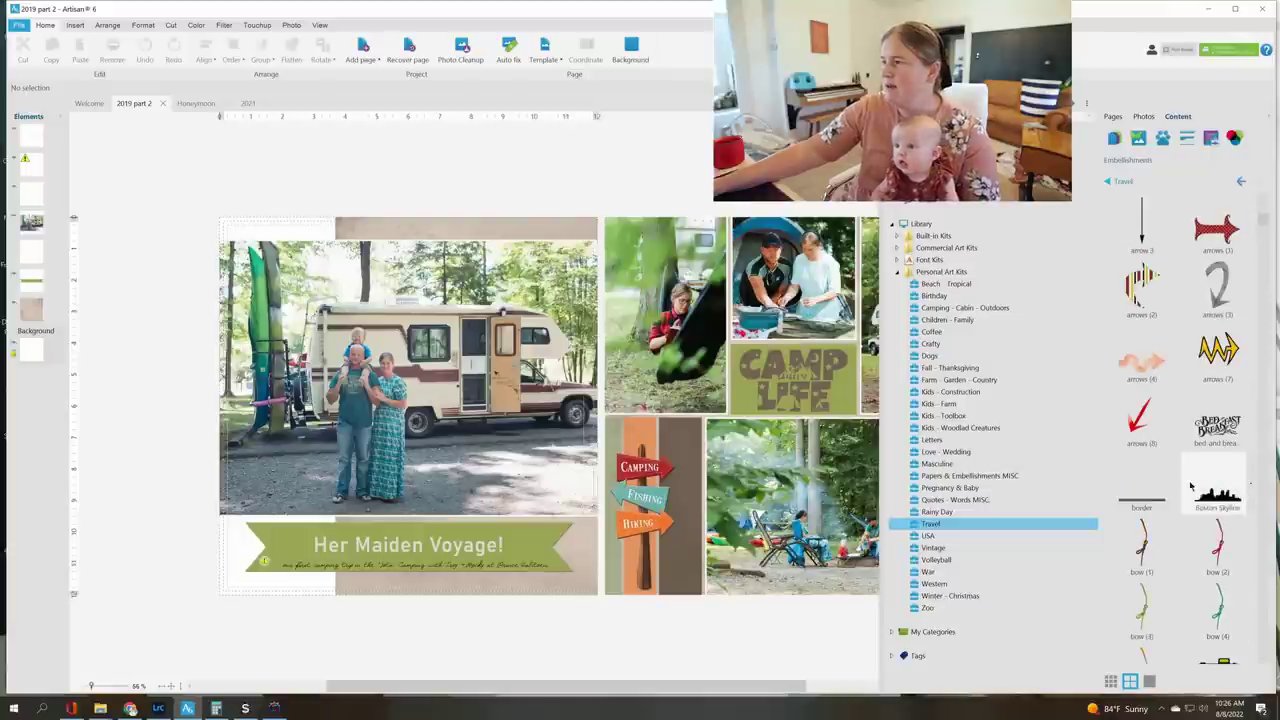
scroll(1190, 486, down, 4)
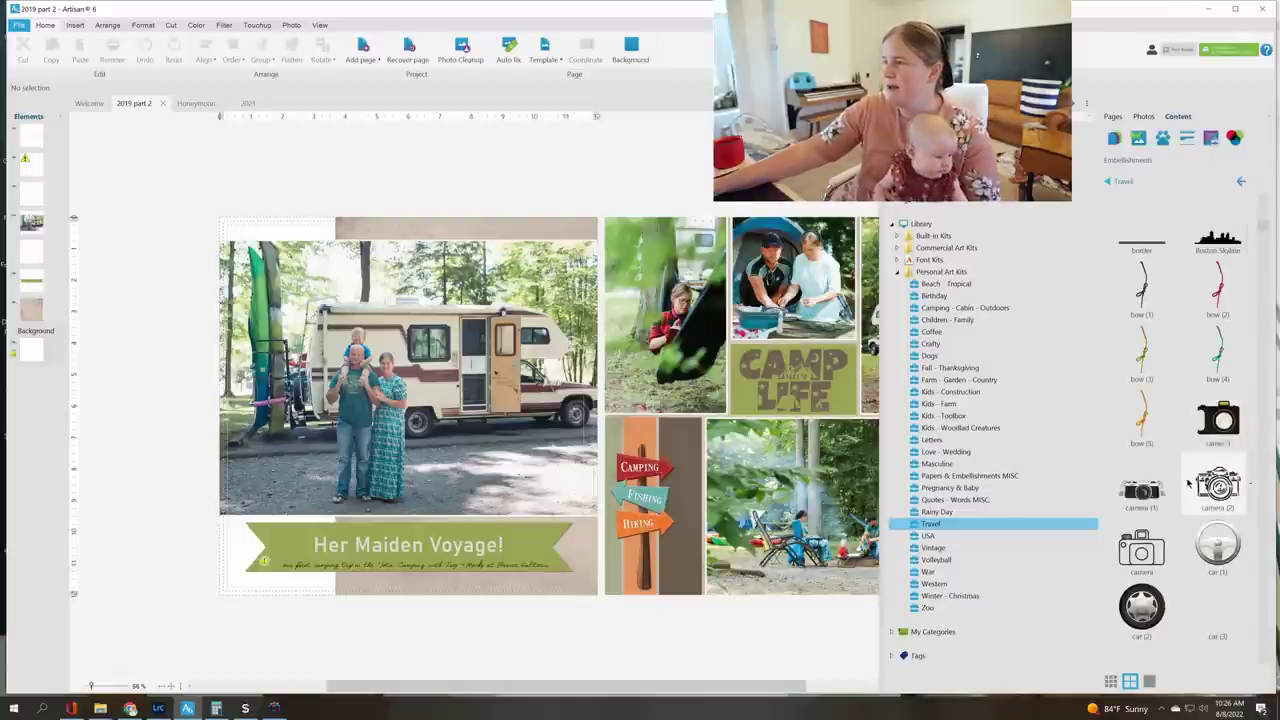
scroll(1188, 484, down, 4)
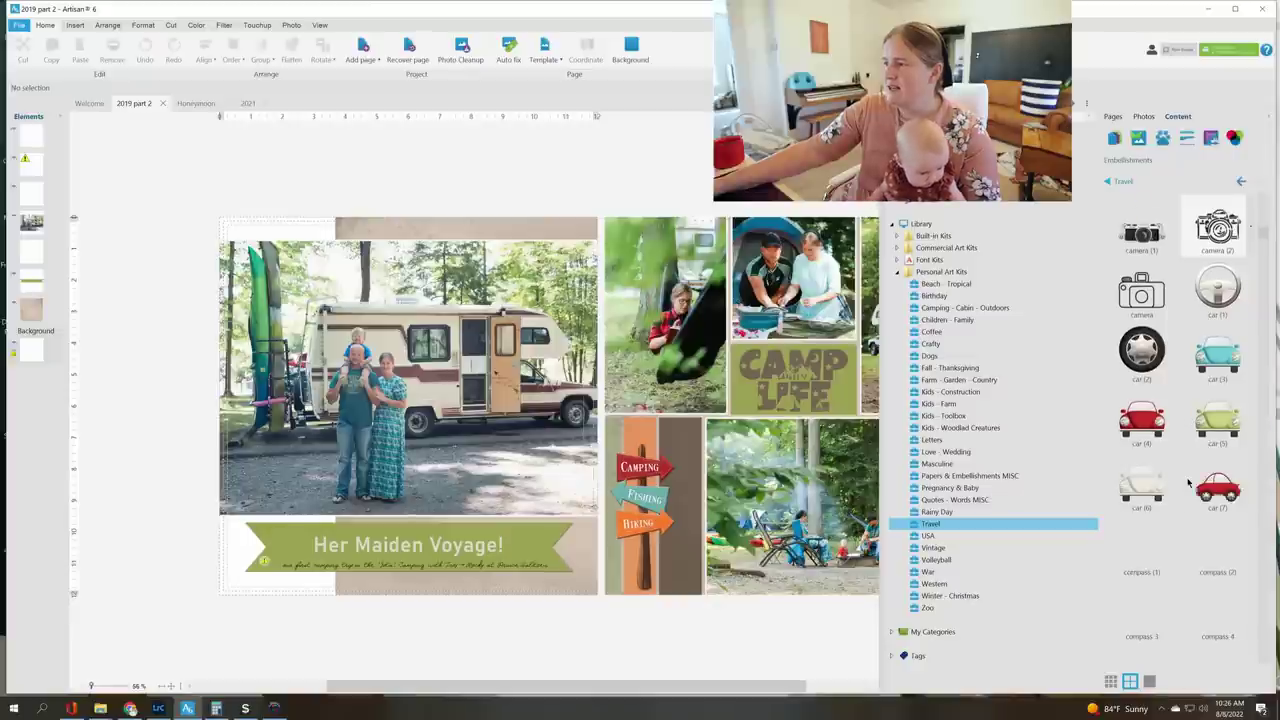
scroll(1190, 480, down, 5)
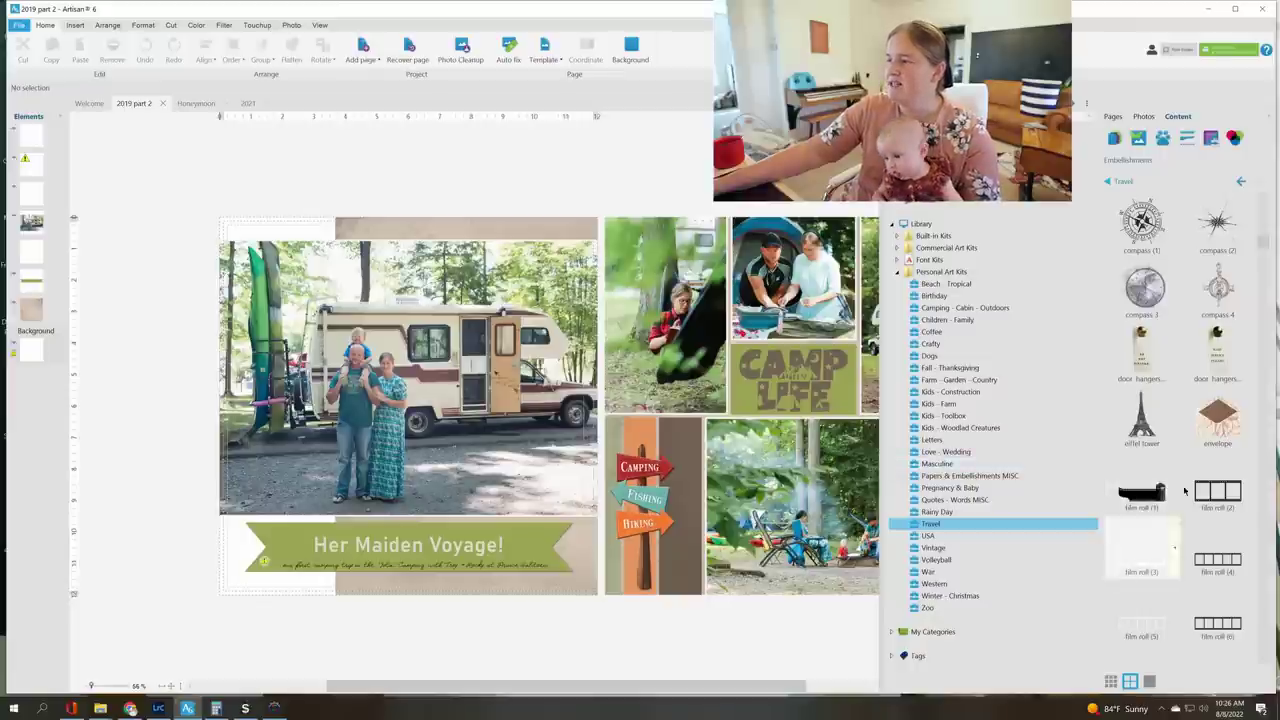
click(1148, 495)
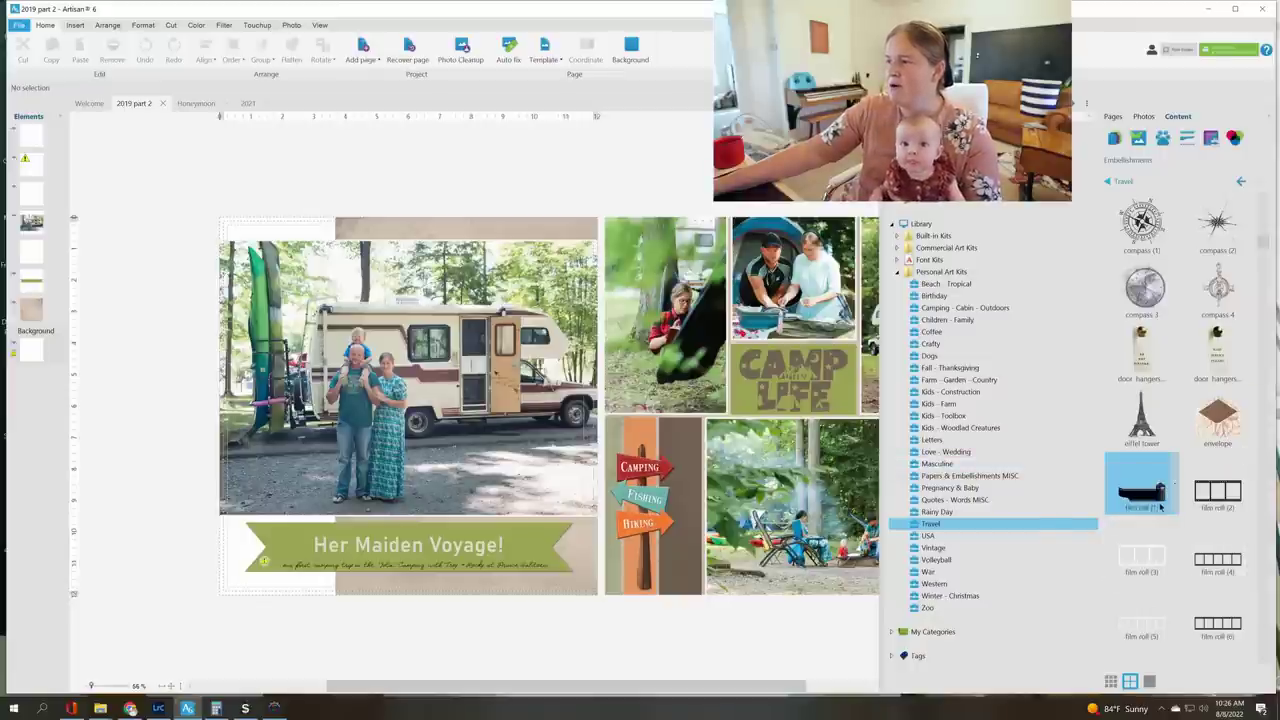
click(537, 232)
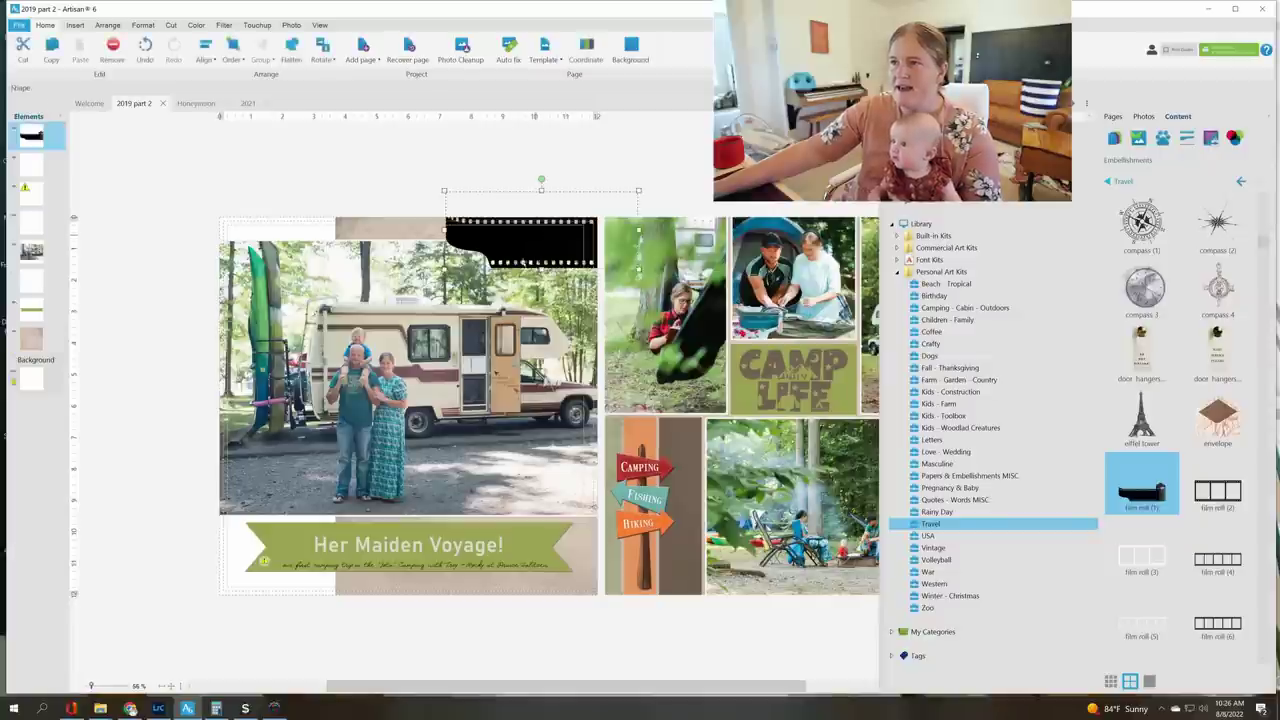
drag(531, 212, 519, 291)
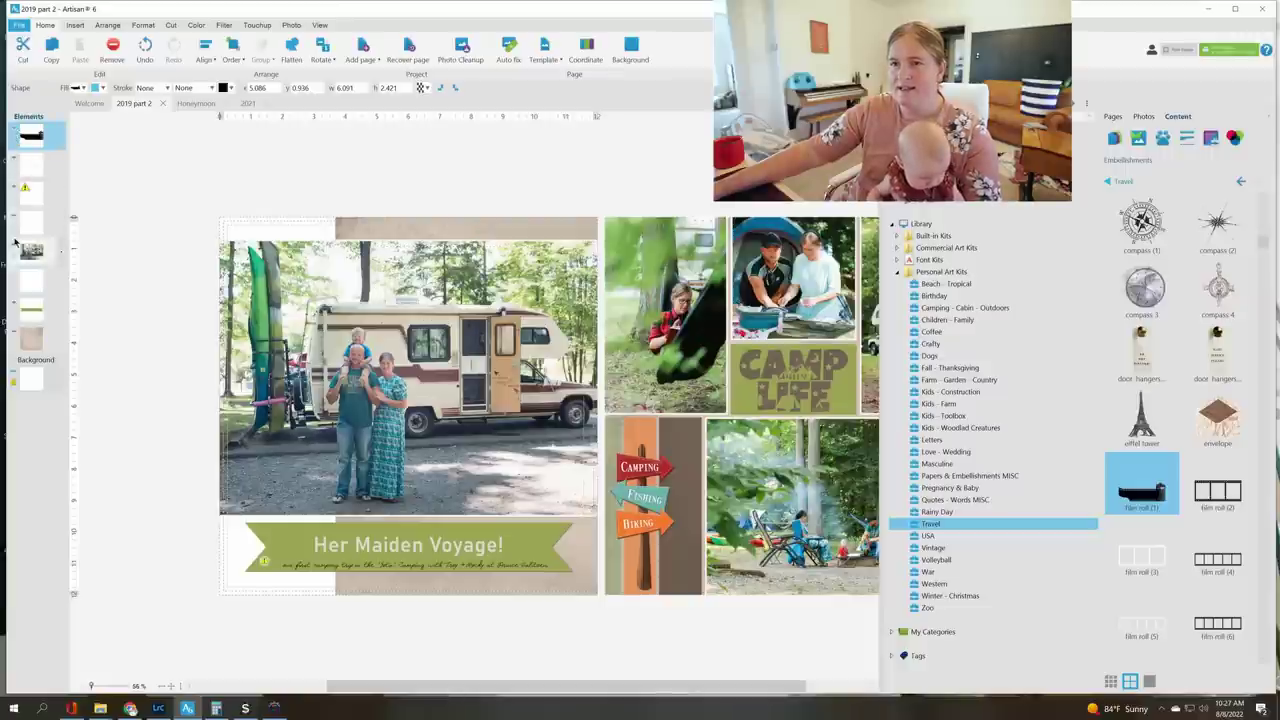
Look through the film roll embellishments in the Travel kit and hide the art kit library list
scroll(1153, 495, down, 5)
scroll(1153, 495, up, 5)
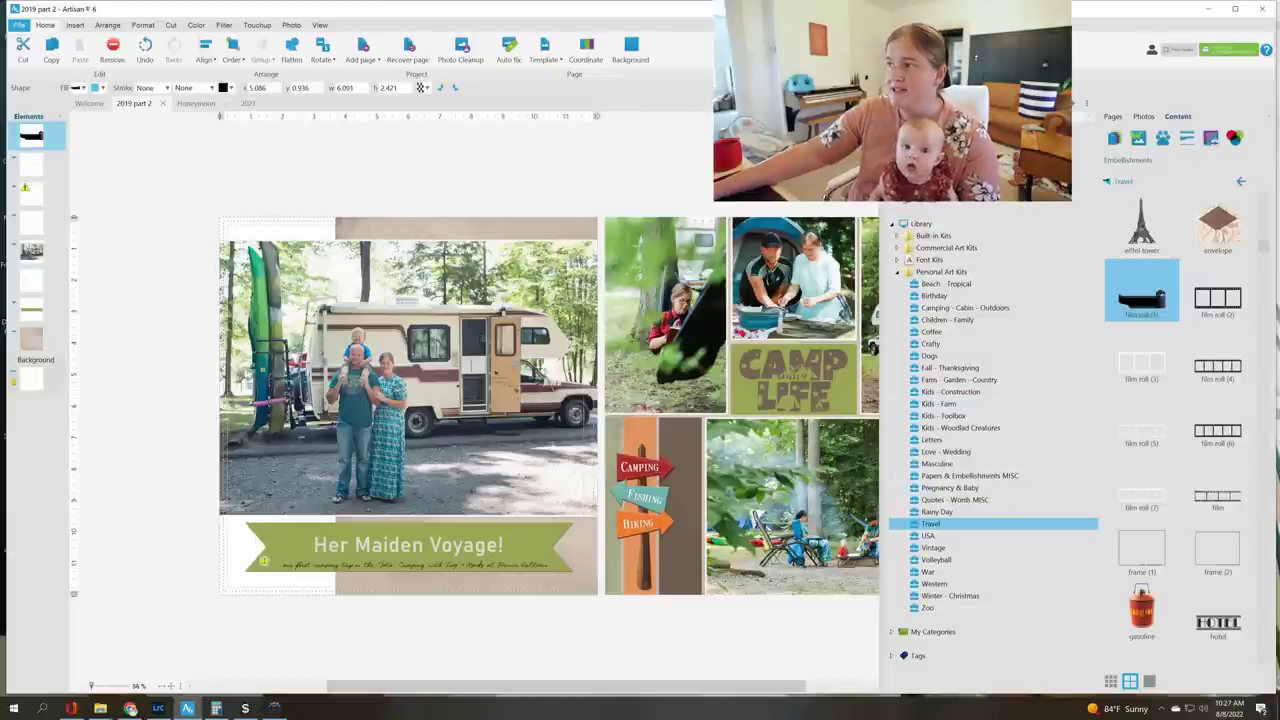
click(1108, 180)
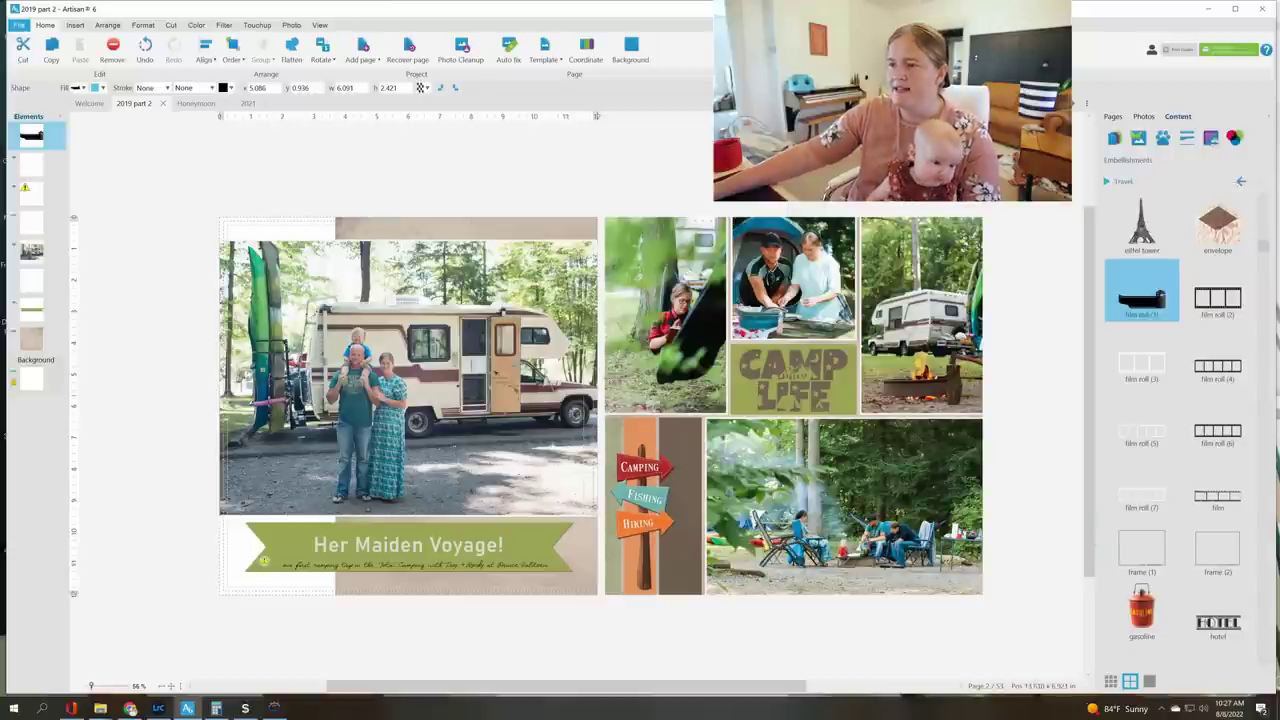
Try filling the beige paper panel behind the camper photo with a solid dark blue (R 0, G 48, B 71) sampled from the page
click(487, 224)
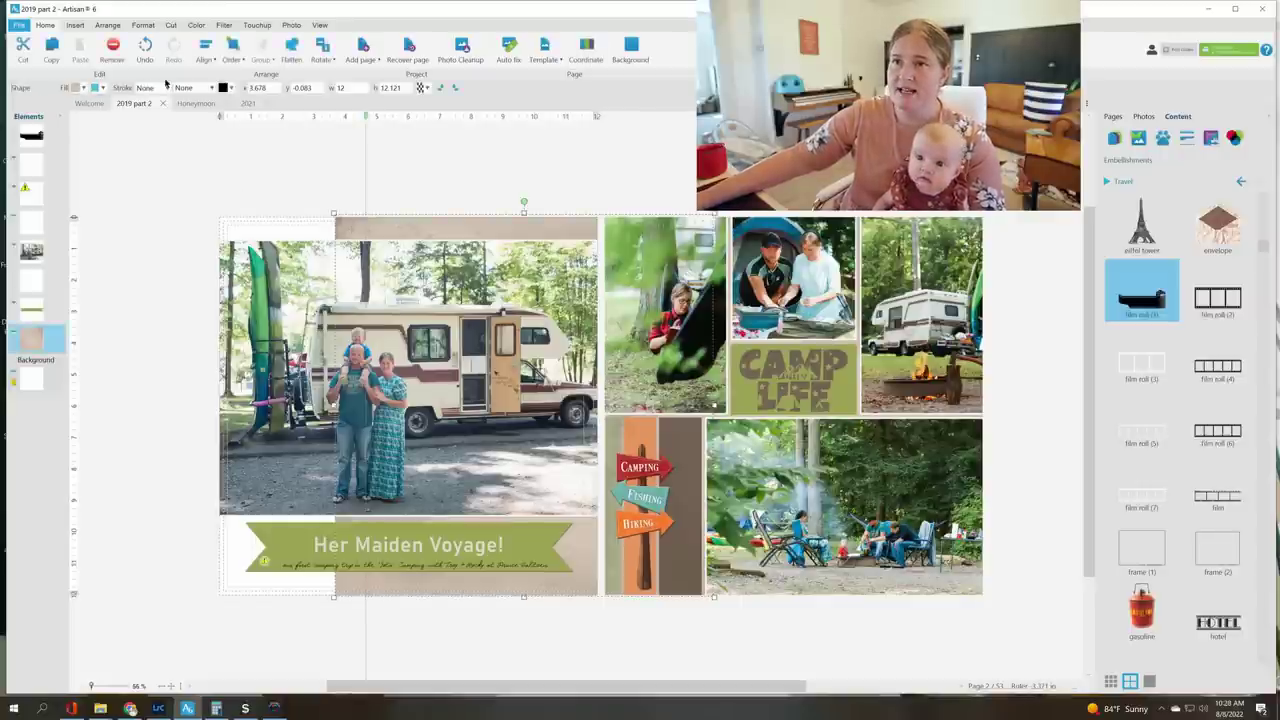
click(97, 88)
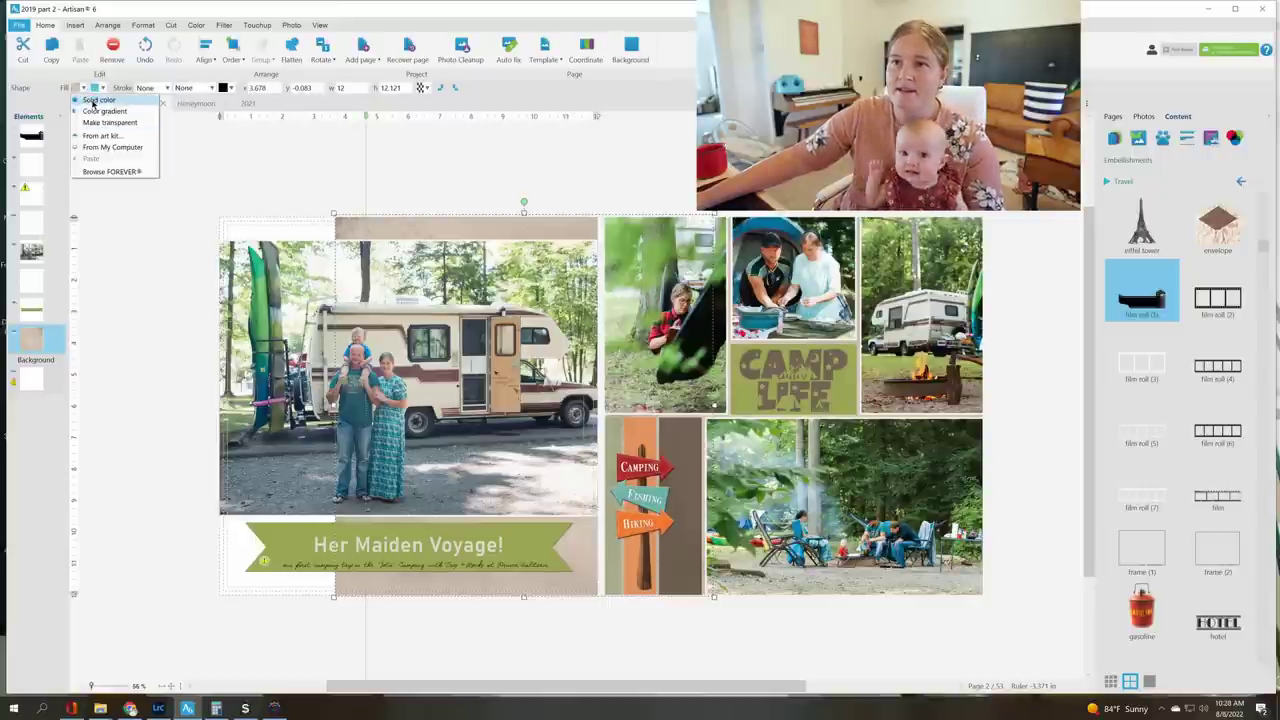
click(94, 102)
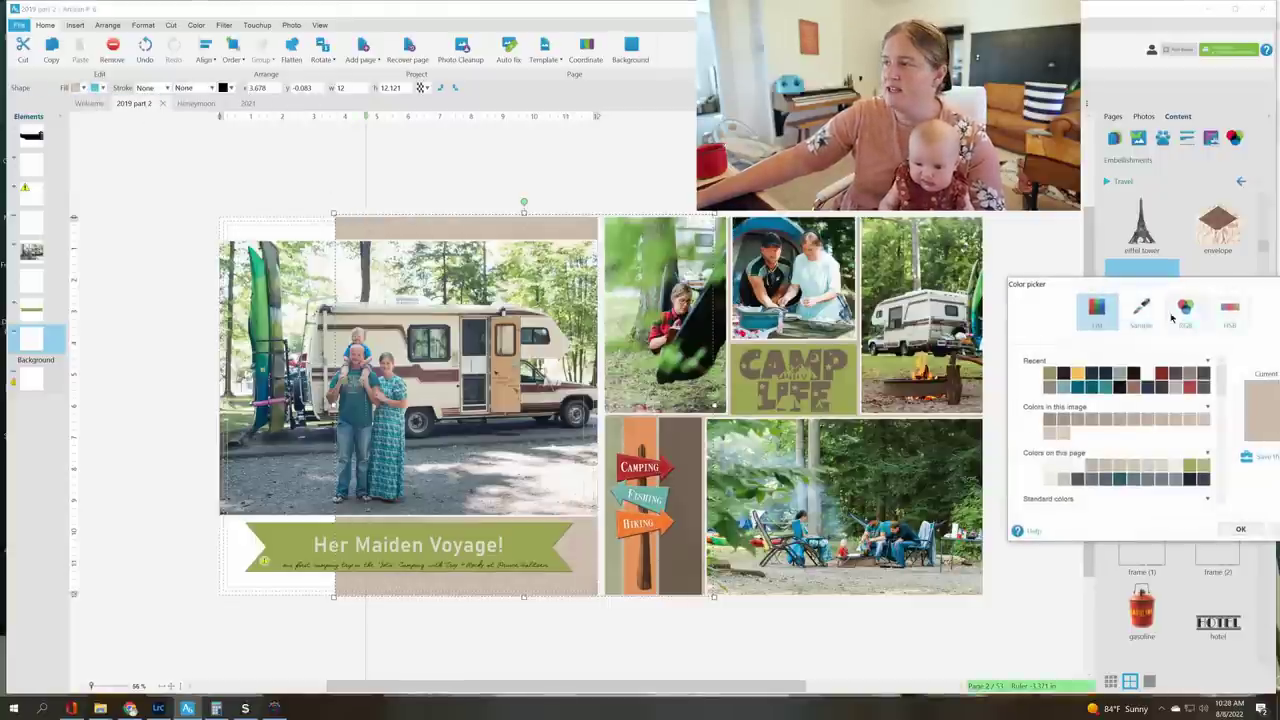
click(1141, 310)
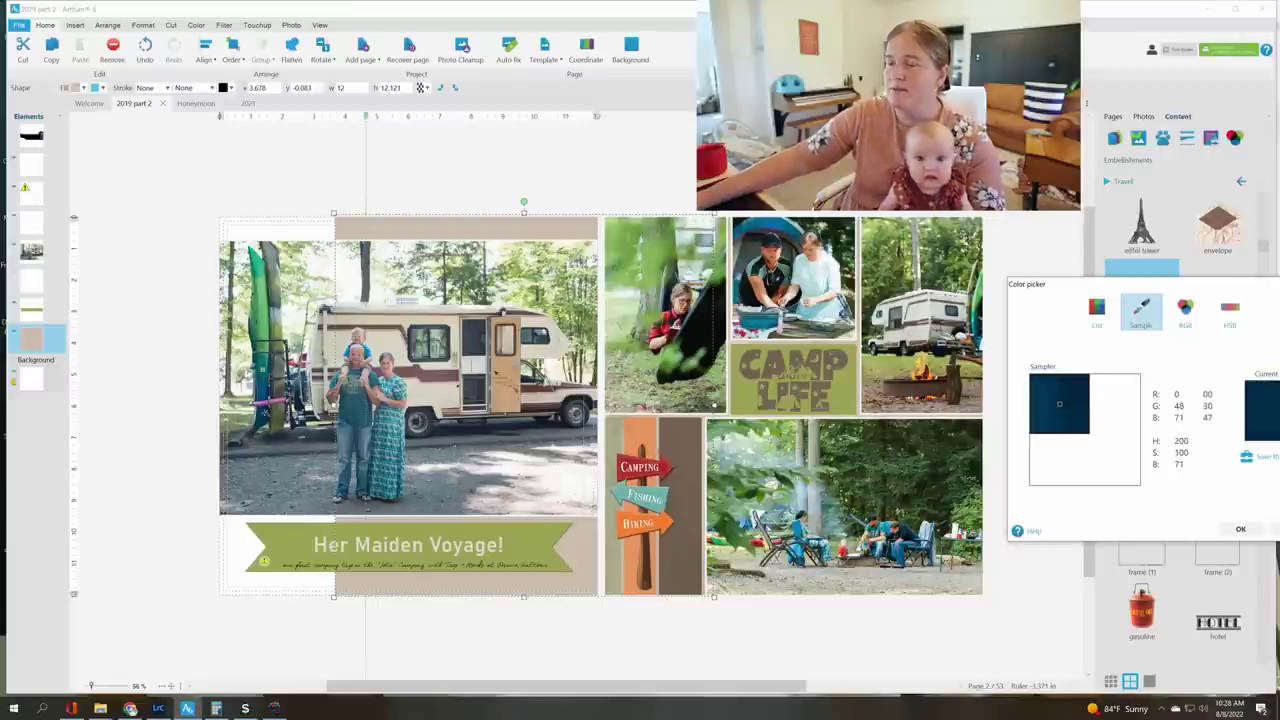
click(263, 412)
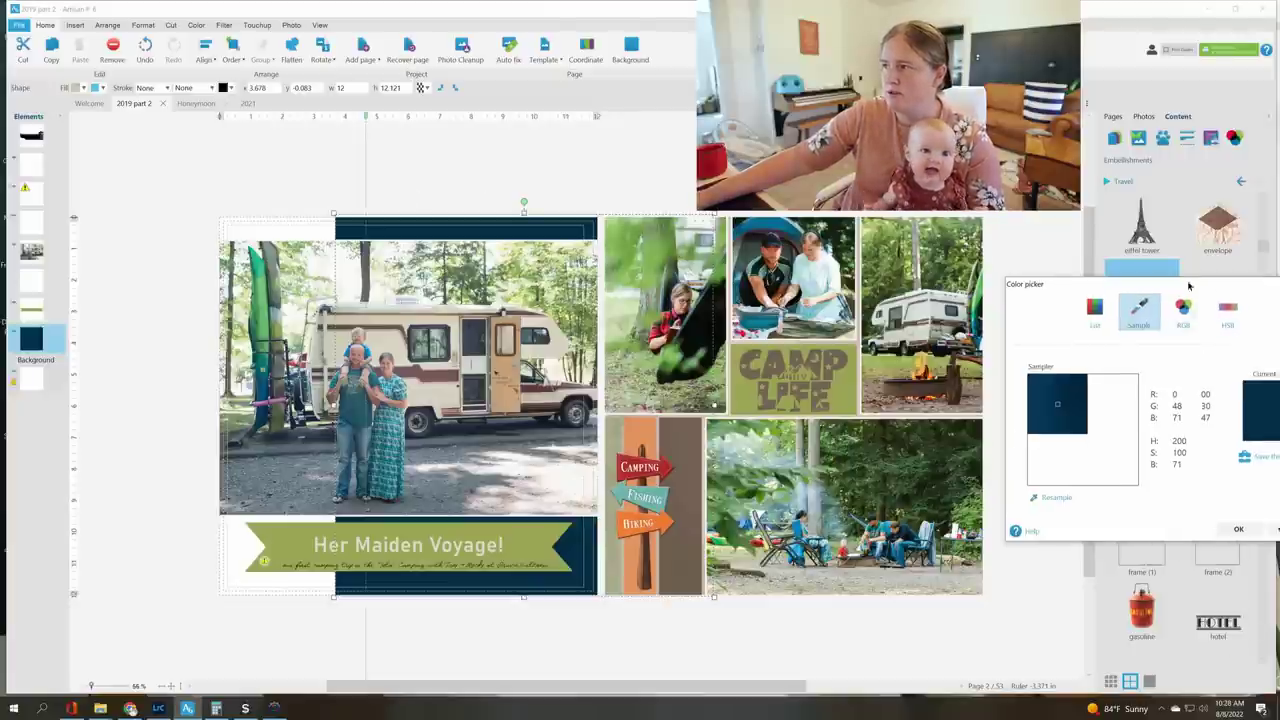
drag(1222, 287, 1116, 289)
click(1177, 531)
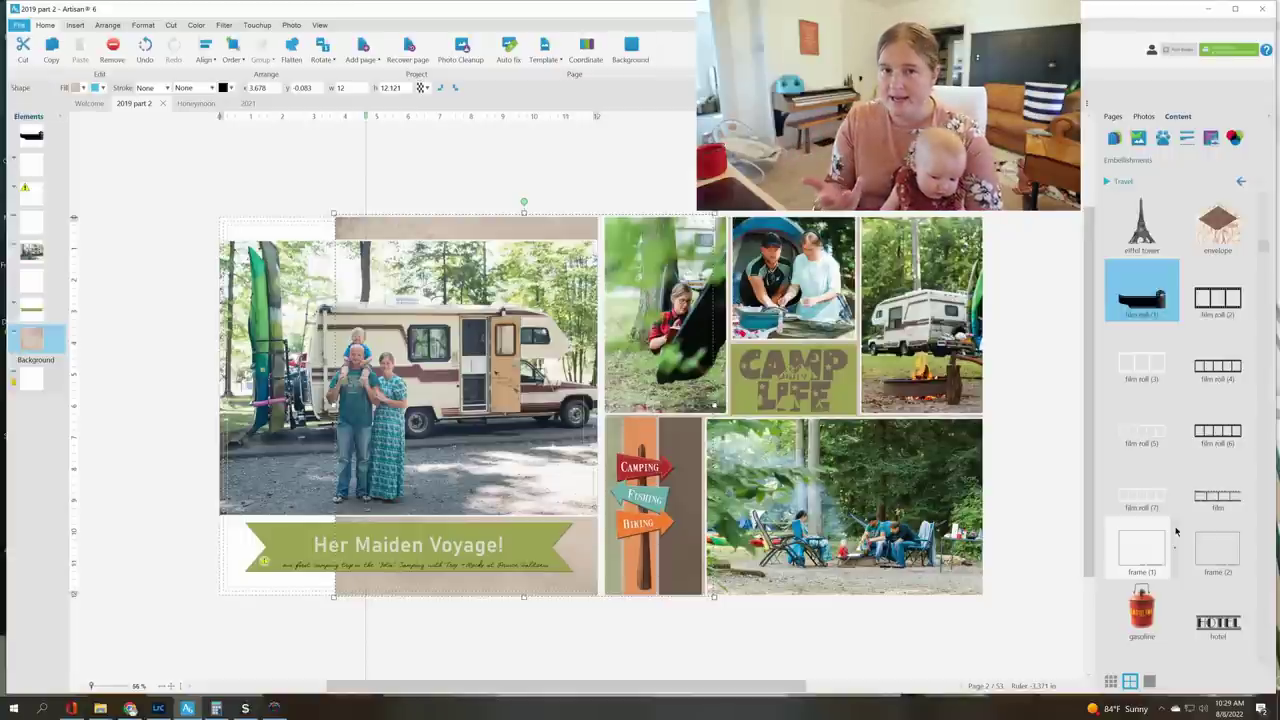
Apply the film-strip page template from the Photo Focus 2017 November Templates kit to blank page 52
click(1112, 116)
click(1124, 548)
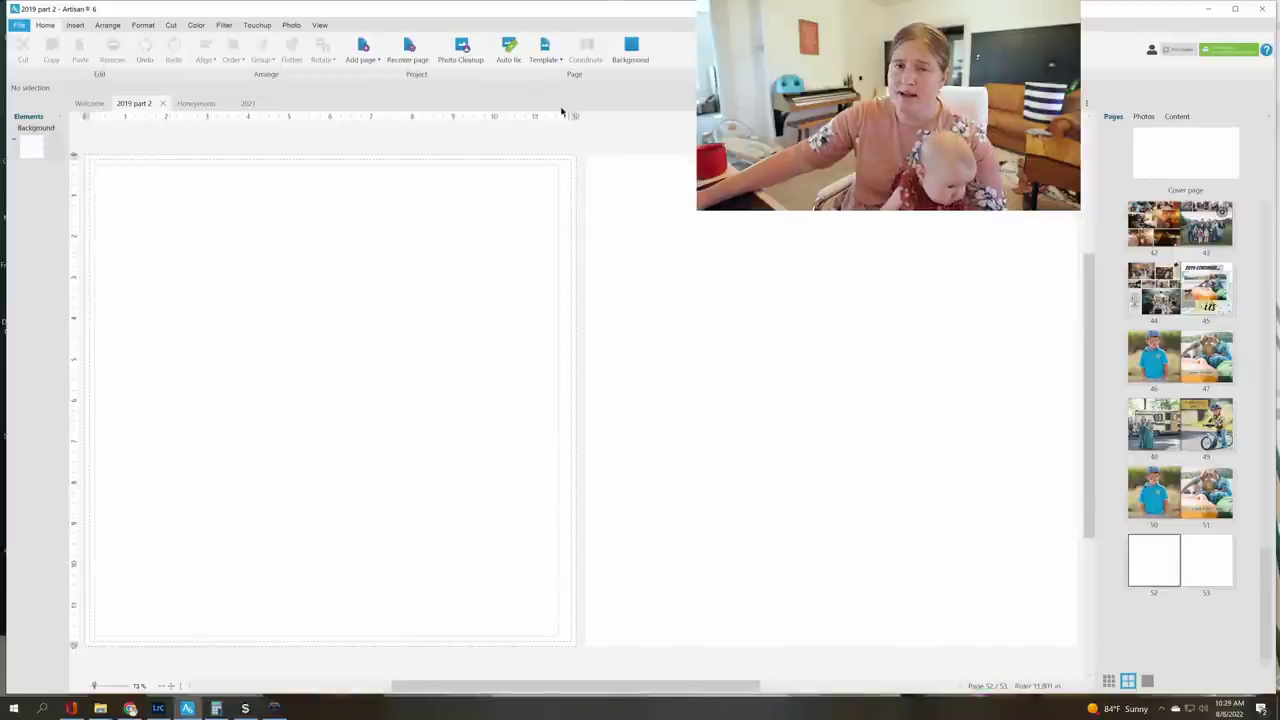
click(545, 62)
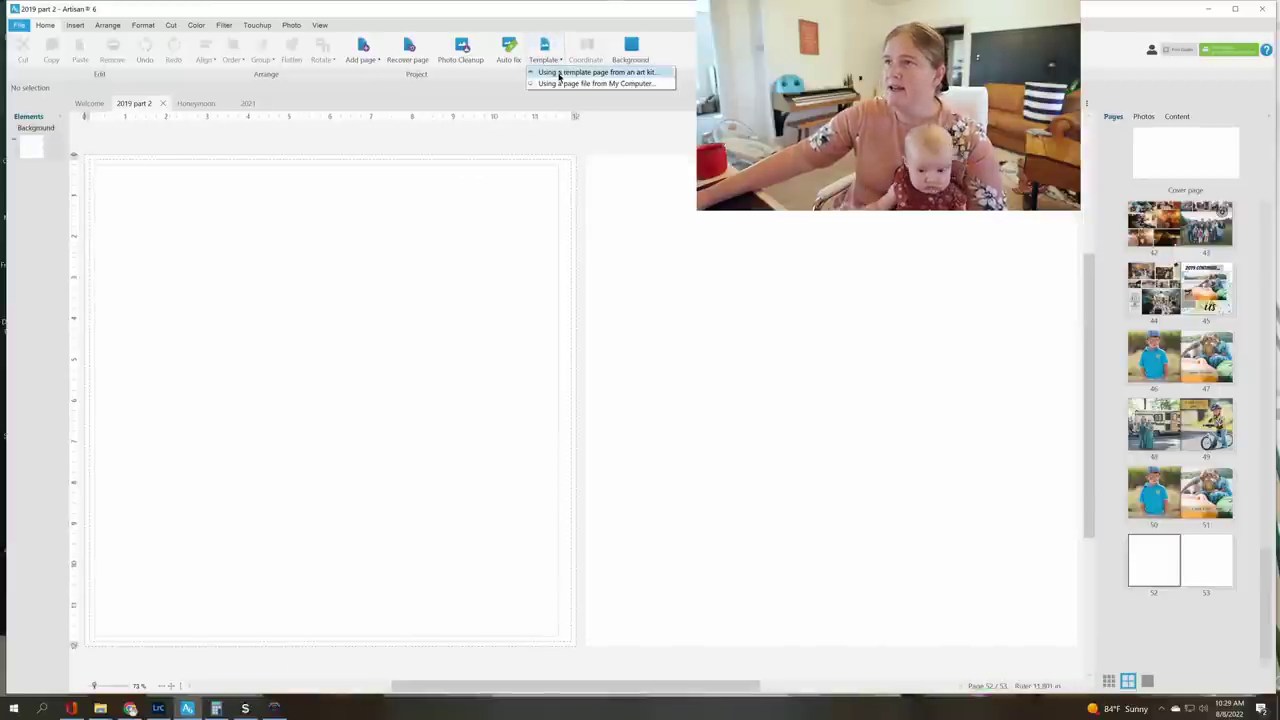
click(580, 72)
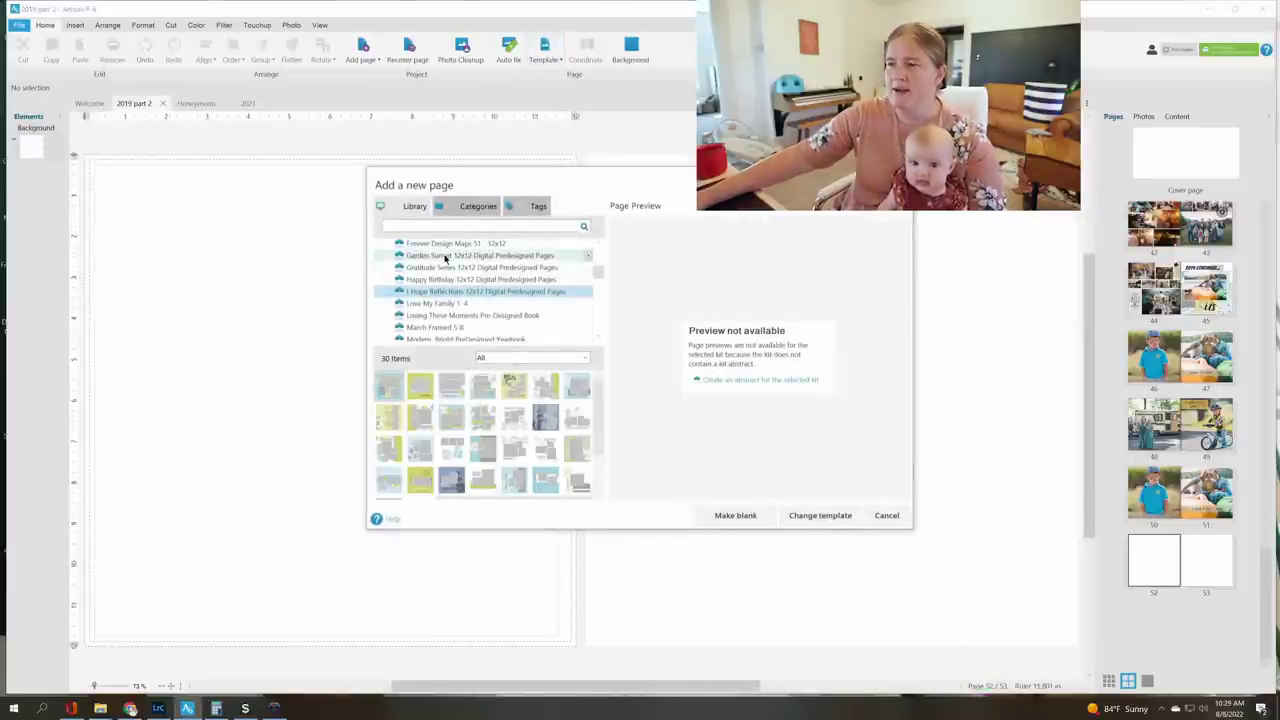
scroll(443, 260, down, 2)
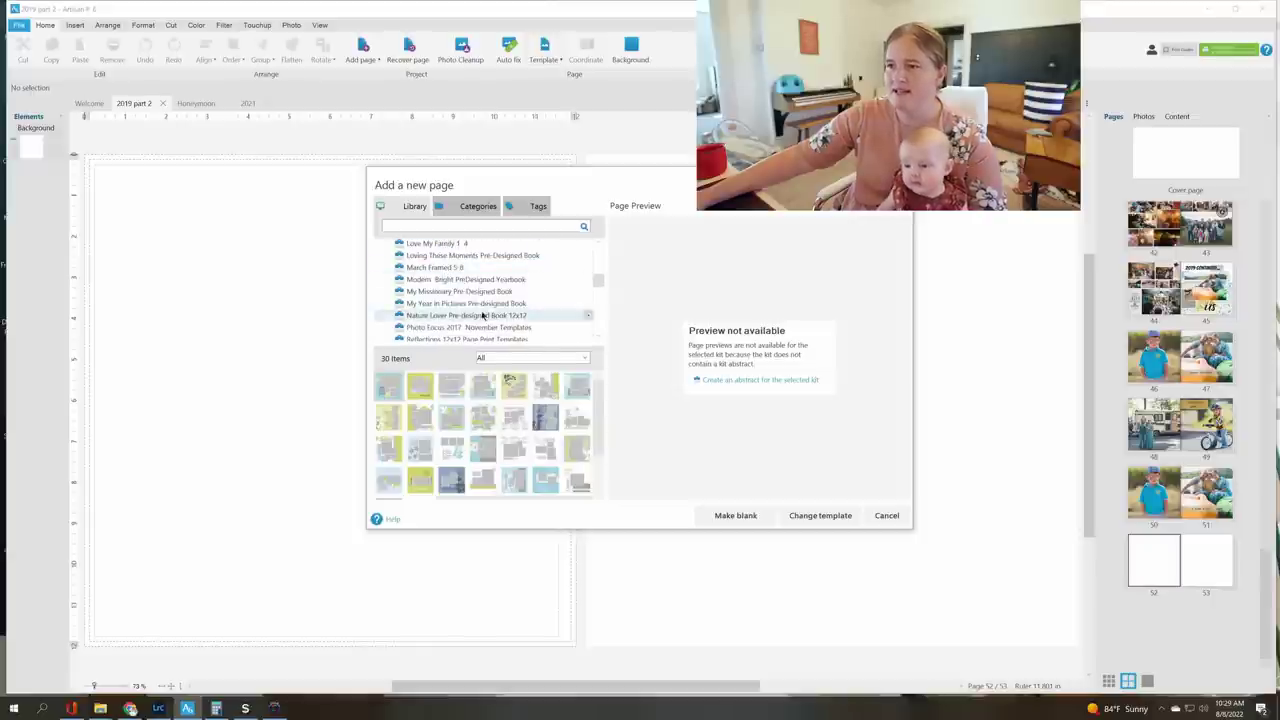
click(461, 291)
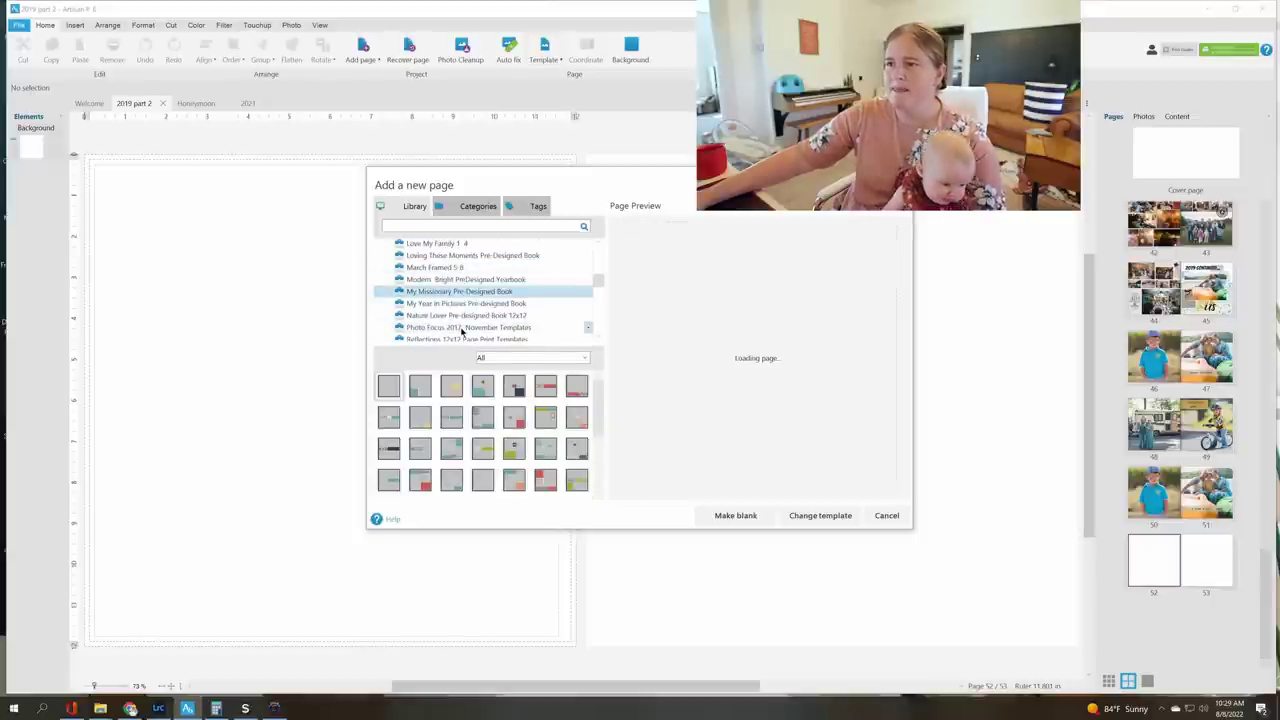
click(475, 316)
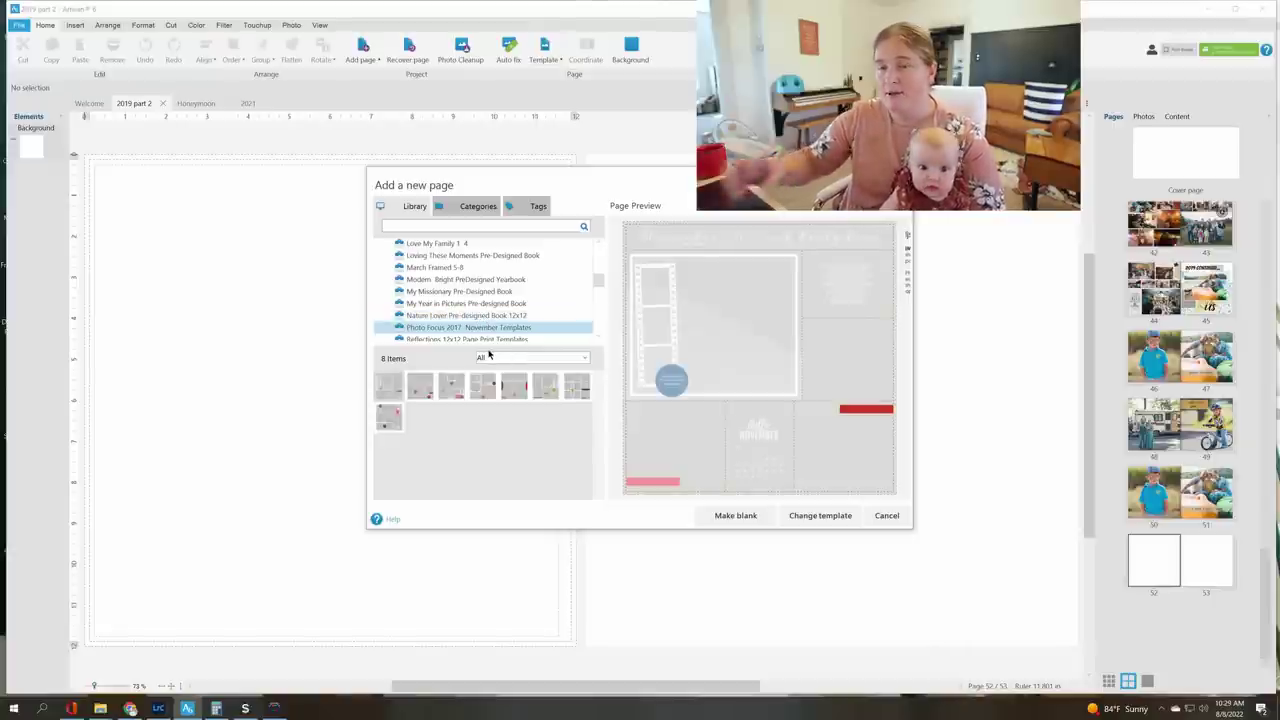
click(820, 515)
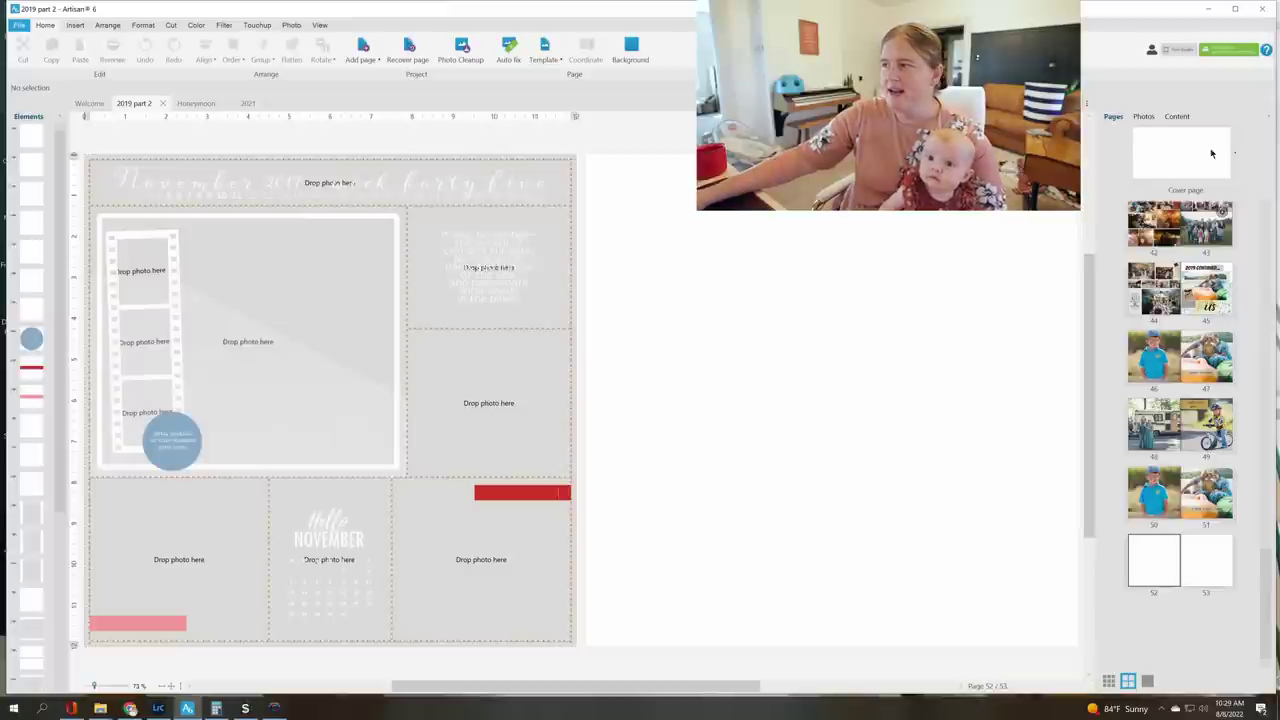
Place photo 2CSA1636 in page 52's lower-right frame and 2CSA1613 in the lower-left frame, repositioning the latter to show the boy's face fully
click(1144, 116)
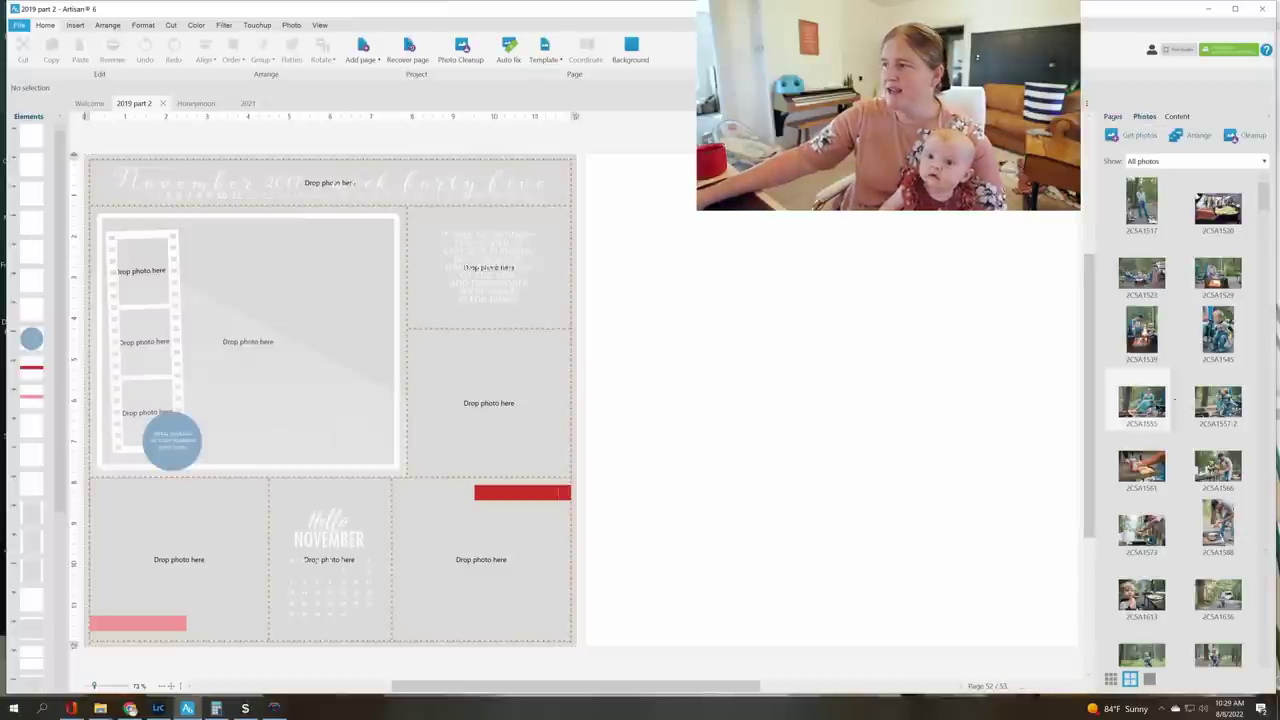
click(1141, 402)
drag(1240, 595, 497, 582)
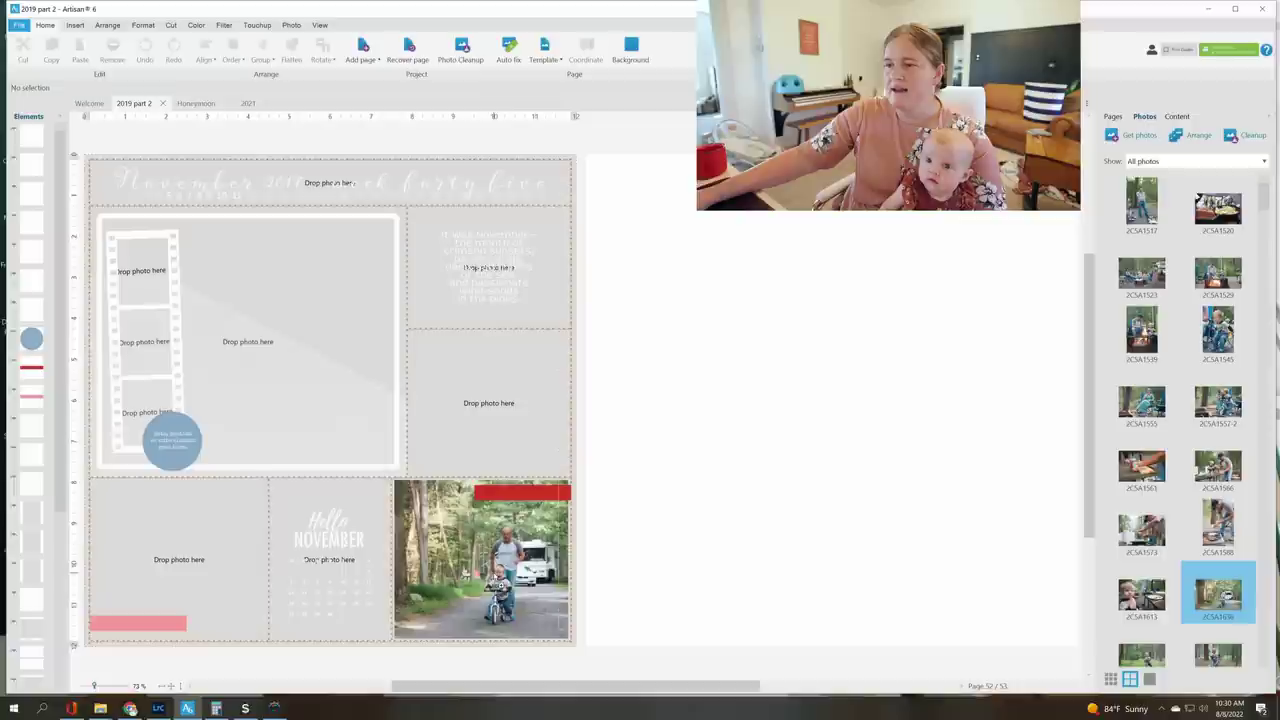
drag(1138, 614, 181, 545)
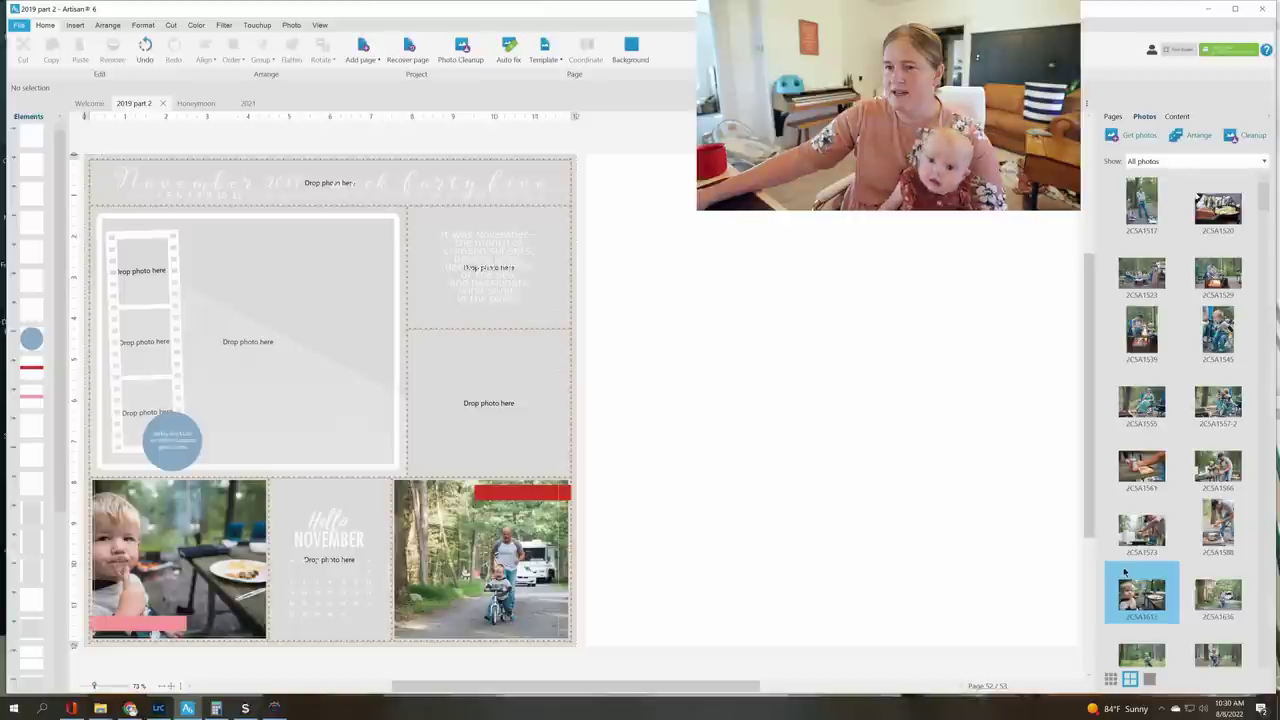
scroll(1181, 625, down, 3)
click(179, 558)
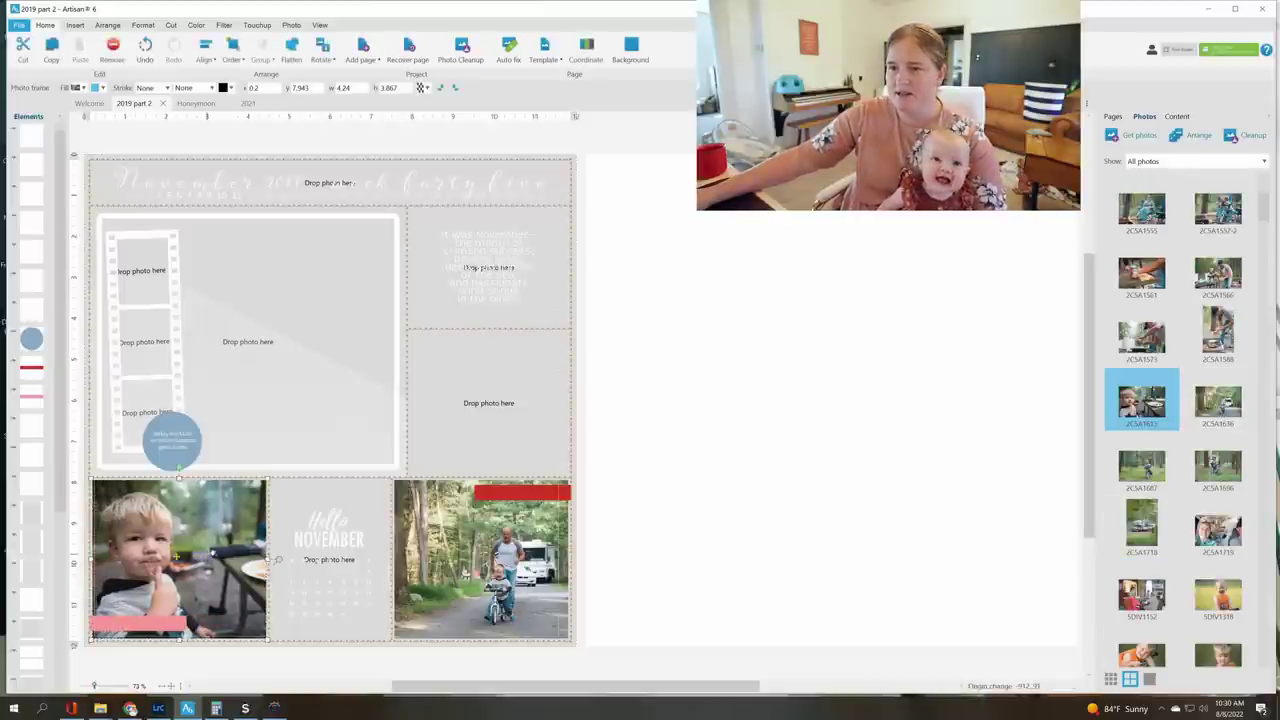
Place photo 5DIV1324 in the frame above the bike photo and 7N7A1386 in the large white-bordered frame on page 52
scroll(1249, 528, down, 1)
drag(1141, 596, 500, 427)
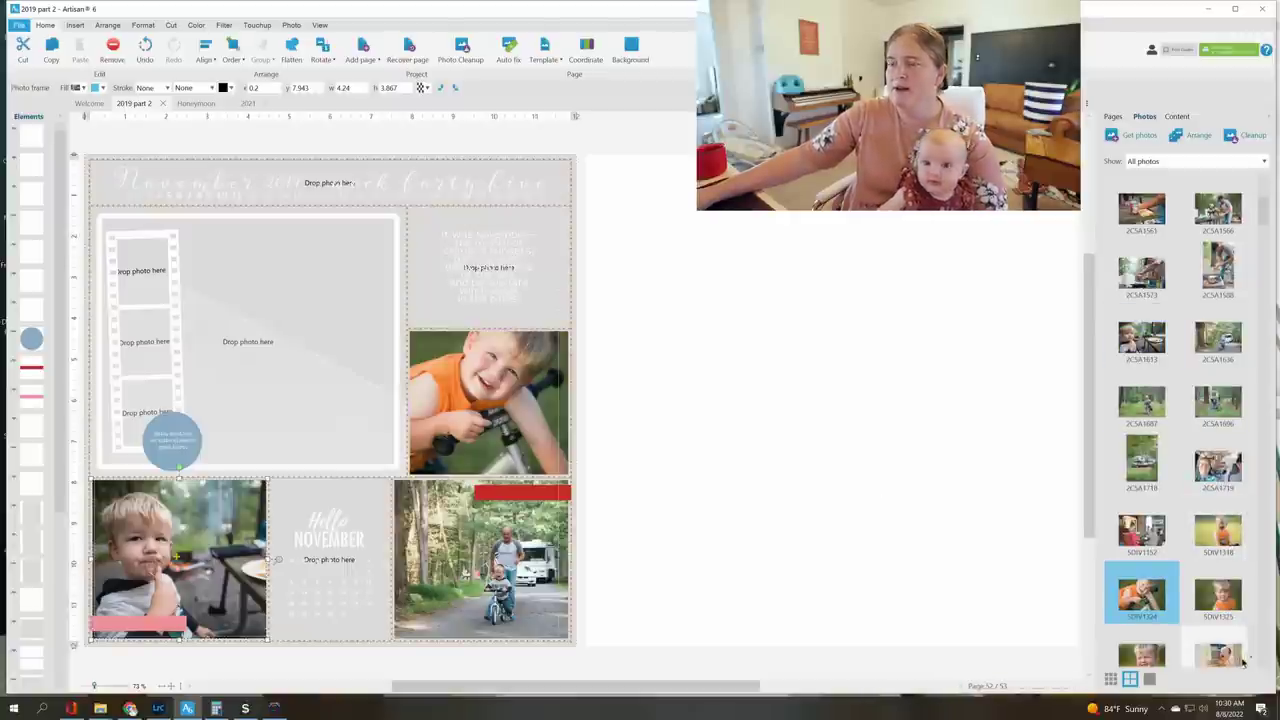
scroll(1231, 627, down, 1)
drag(1231, 627, 336, 325)
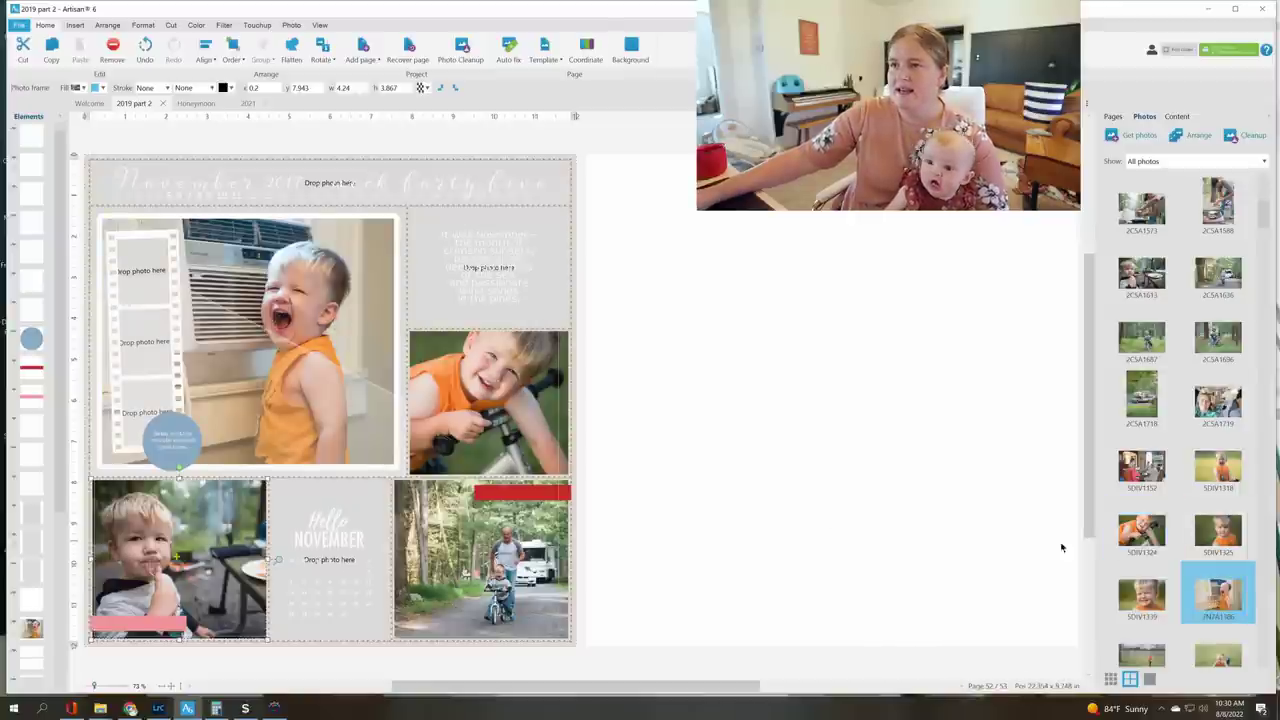
click(1218, 465)
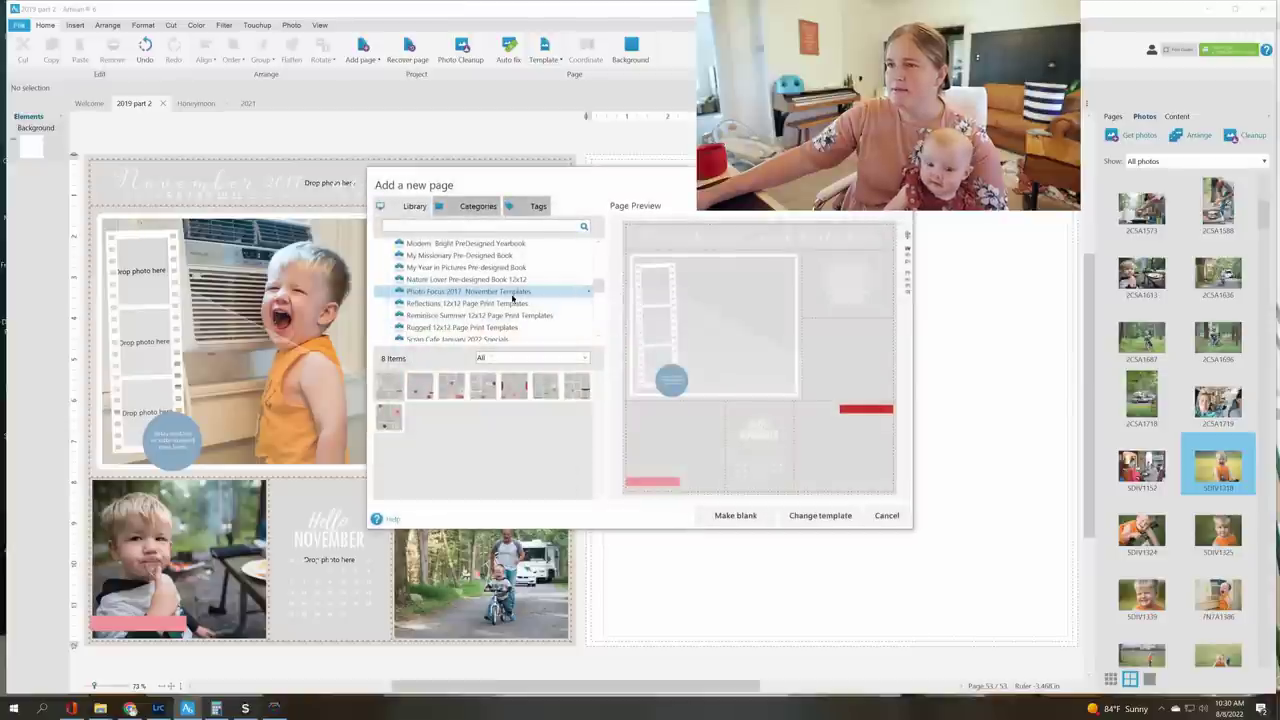
Browse the template kits for page 53 and preview the Summer Moments 12x12 Digital Predesigned Pages layout with the teal starfish text box
scroll(492, 291, down, 1)
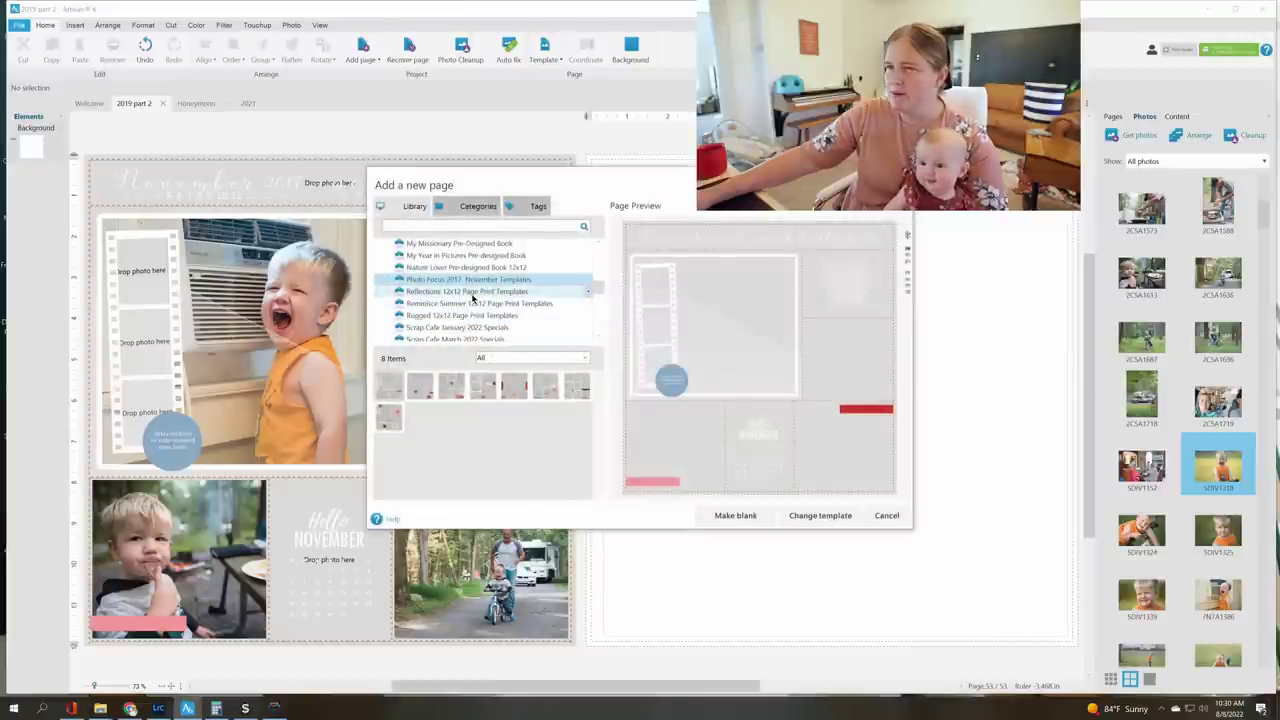
scroll(472, 300, down, 3)
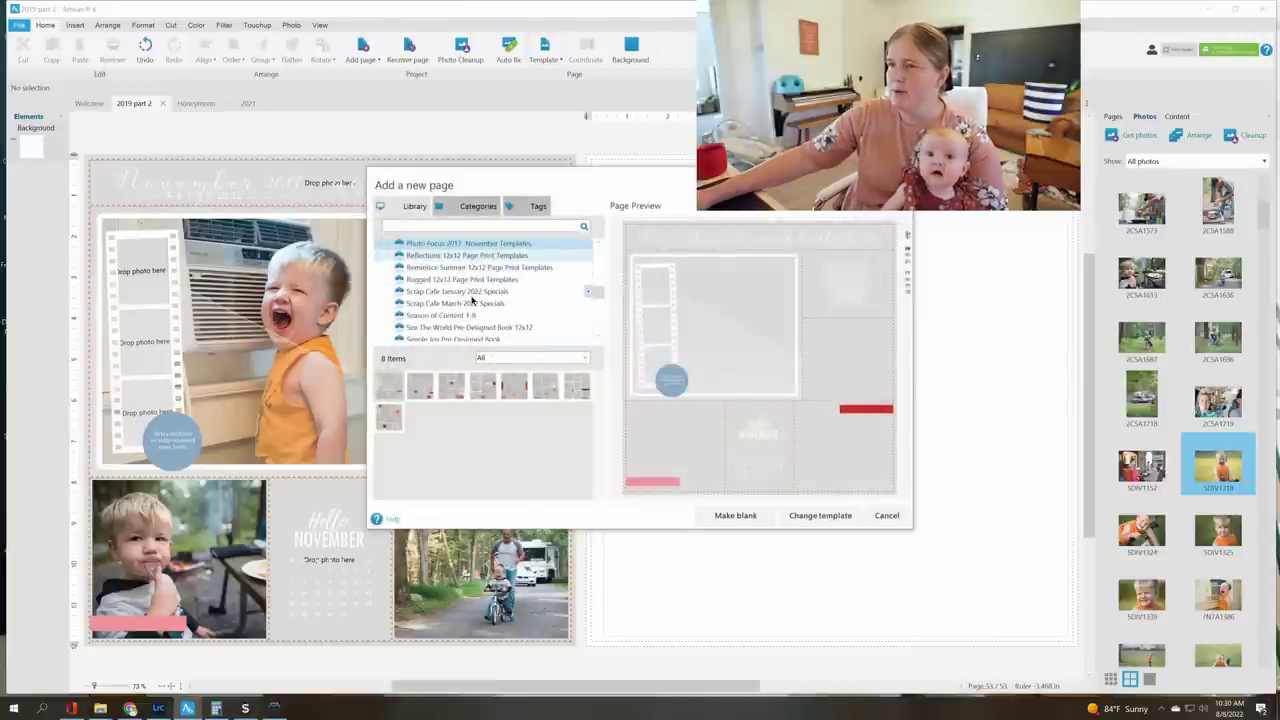
key(c)
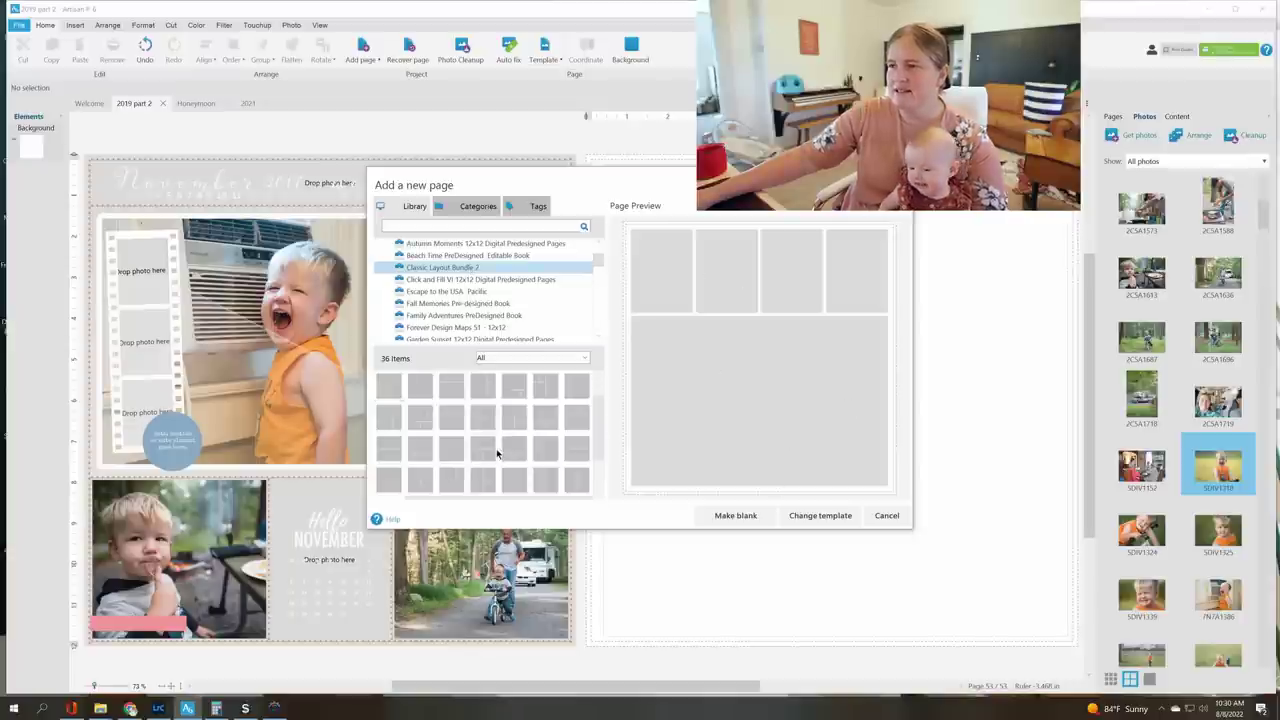
scroll(531, 297, down, 5)
scroll(531, 297, down, 3)
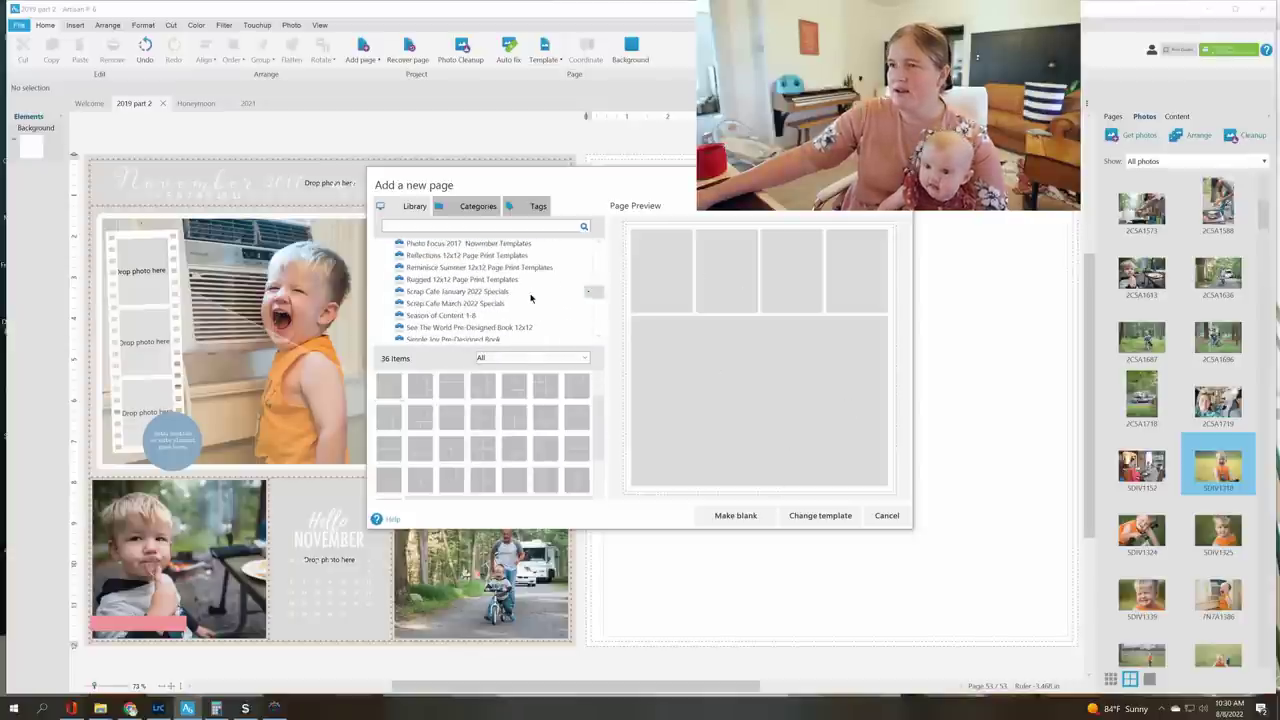
scroll(531, 295, down, 3)
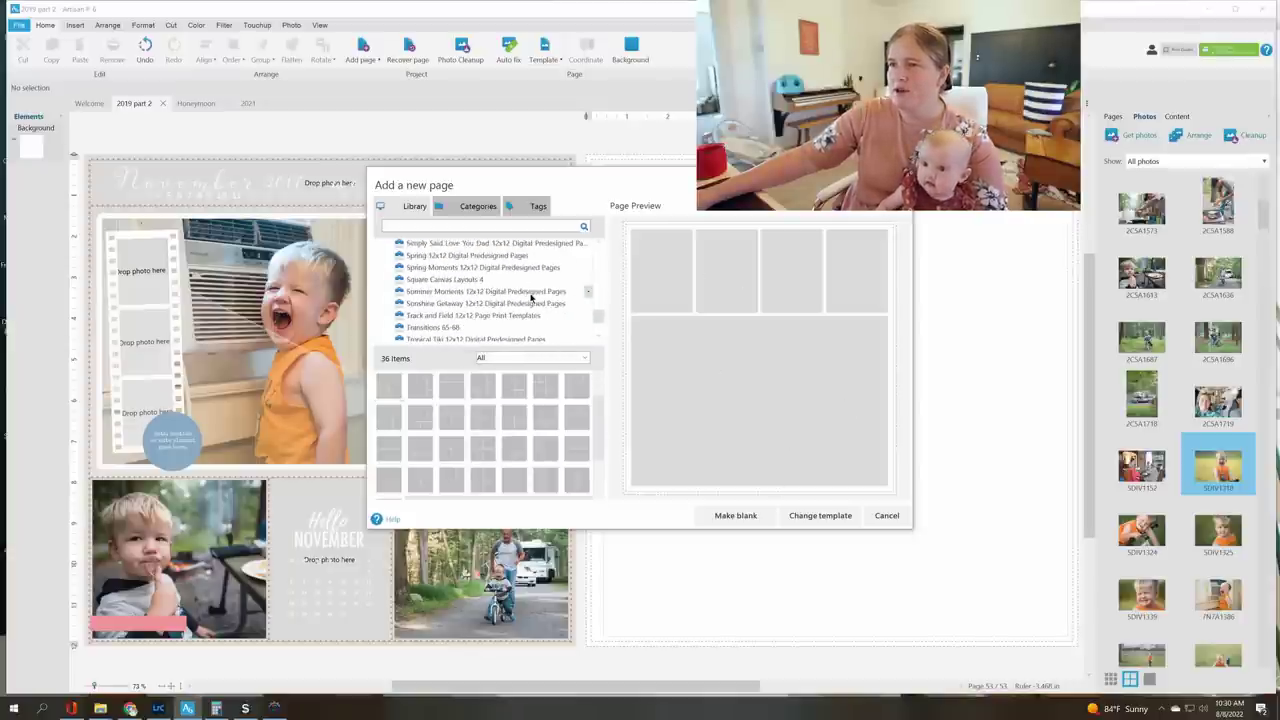
click(489, 291)
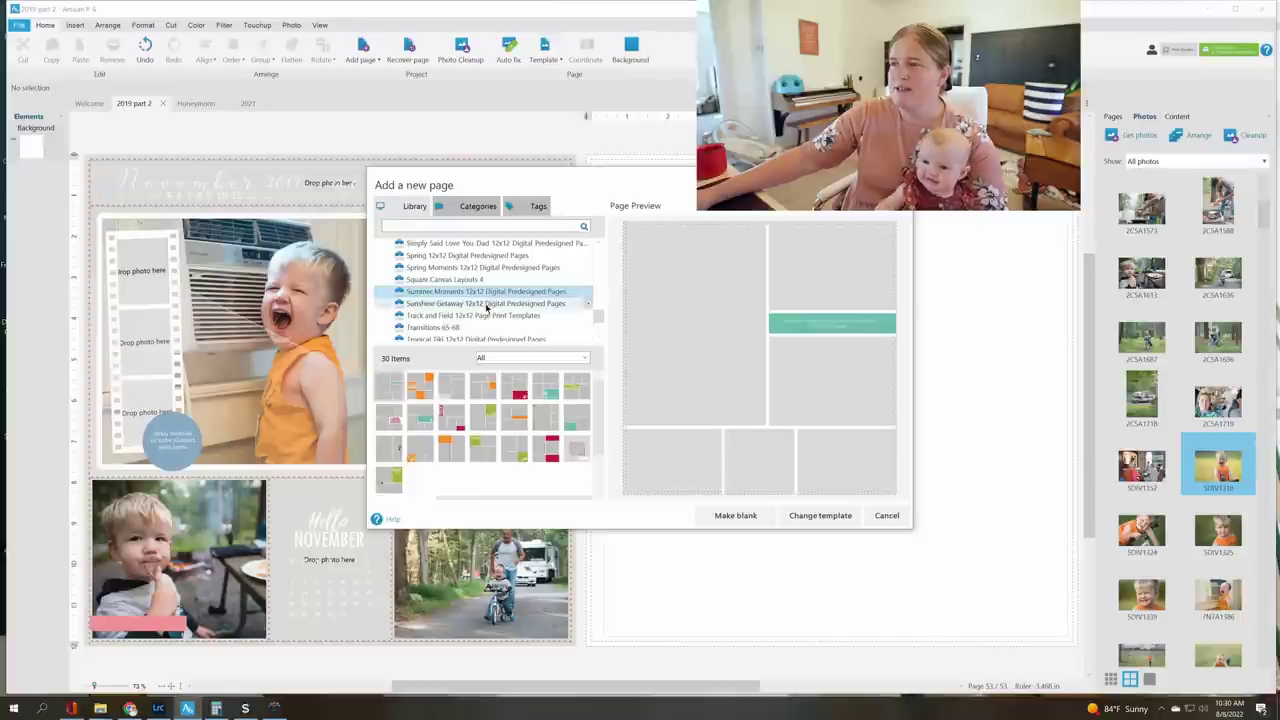
click(418, 425)
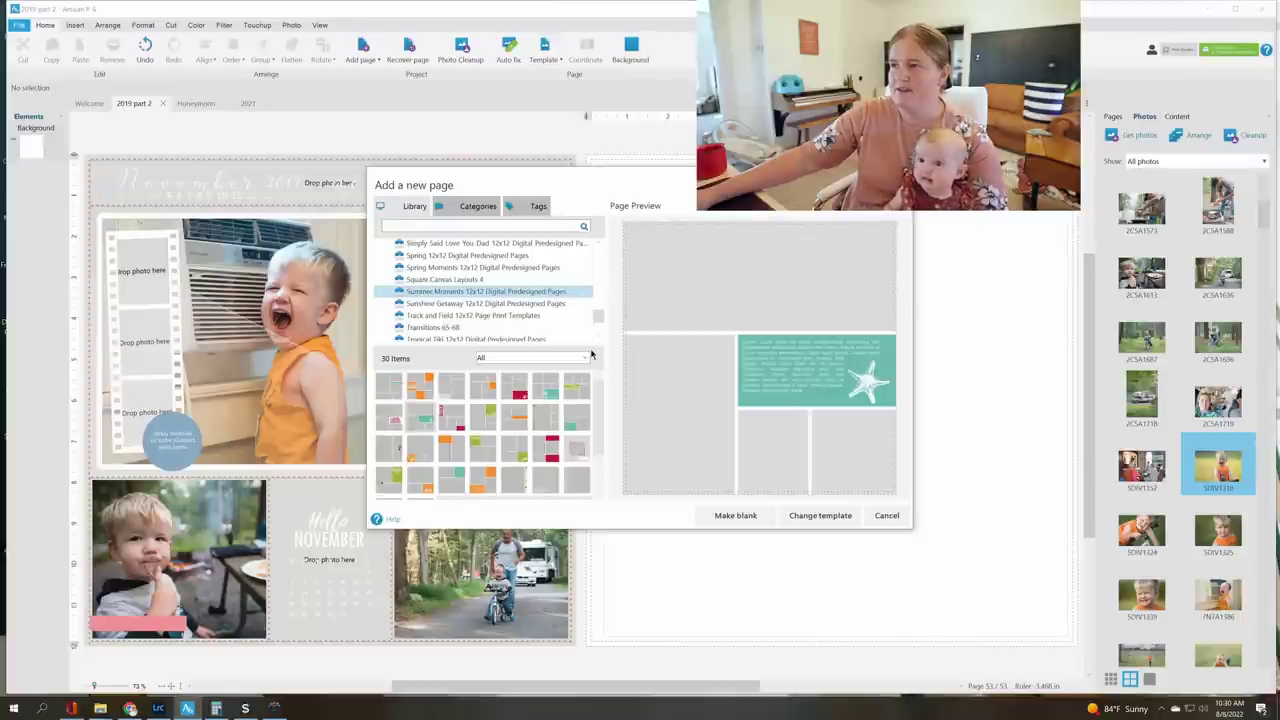